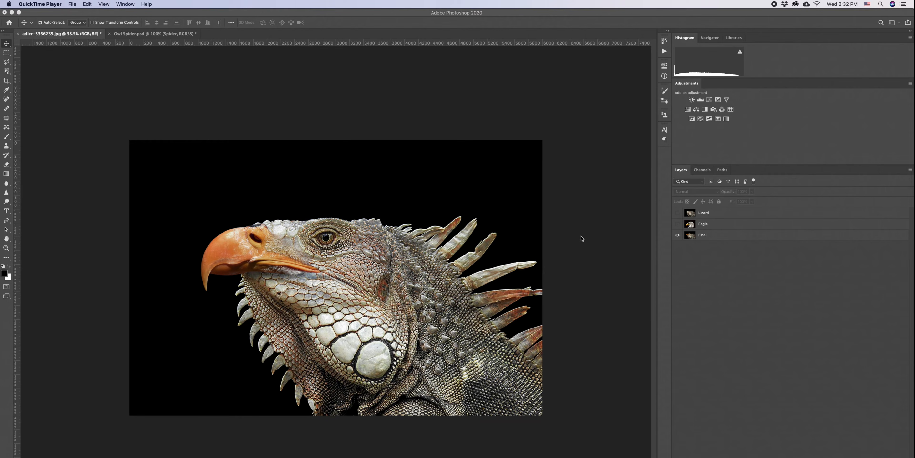
- Hide the Final layer and toggle the Lizard layer's visibility to compare it with the eagle
{"action": "left_click", "coordinate": [677, 235], "text": "alt"}
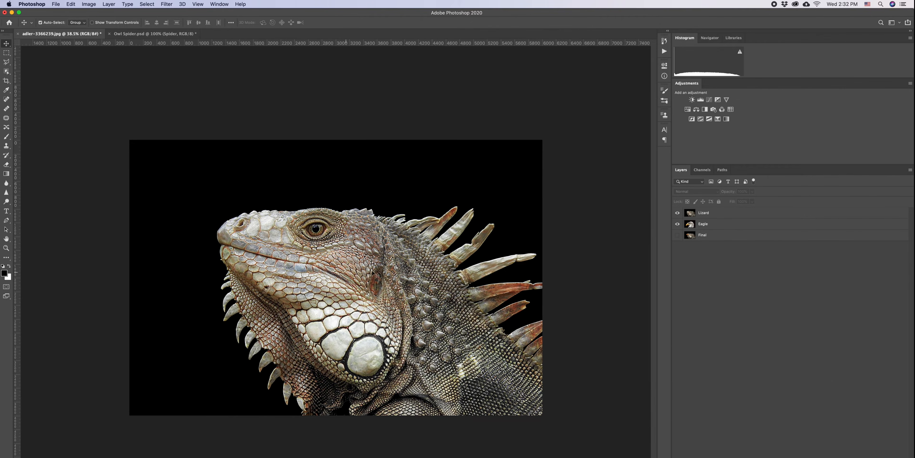
{"action": "left_click", "coordinate": [677, 212]}
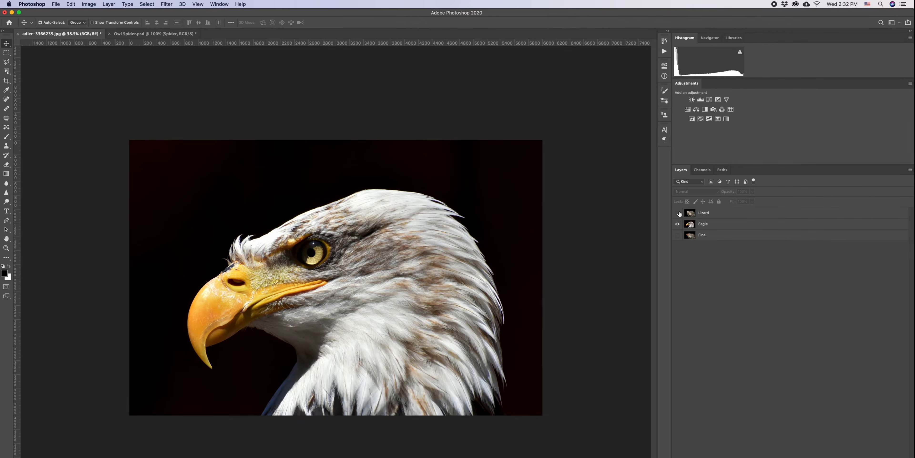
{"action": "left_click", "coordinate": [677, 213]}
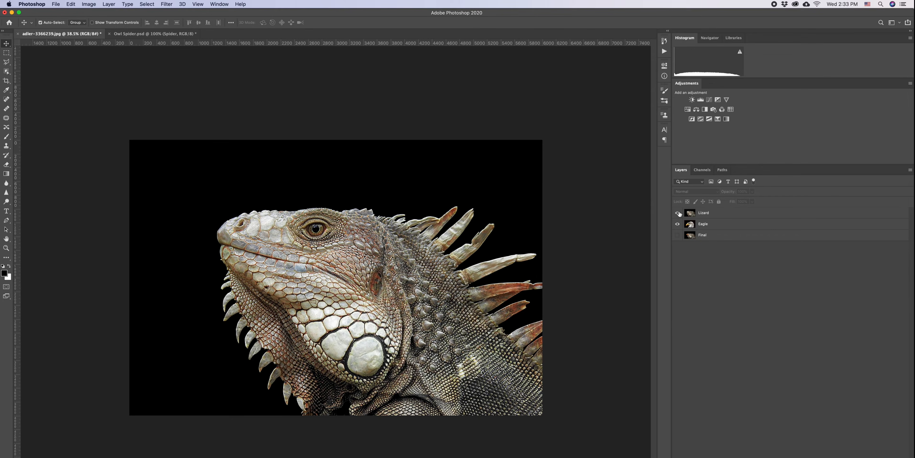
- Move the Eagle layer above Lizard and mask out the eagle's background using Select Subject in Select and Mask
{"action": "left_click_drag", "start_coordinate": [703, 224], "coordinate": [735, 211]}
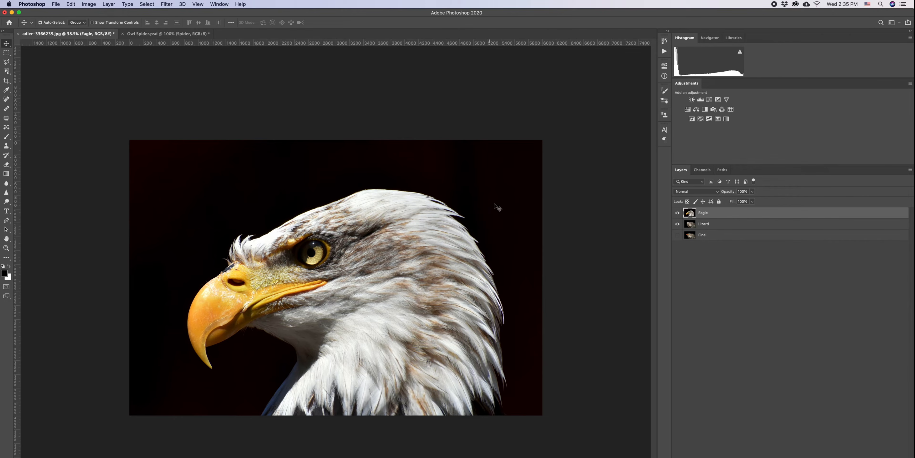
{"action": "left_click", "coordinate": [146, 4]}
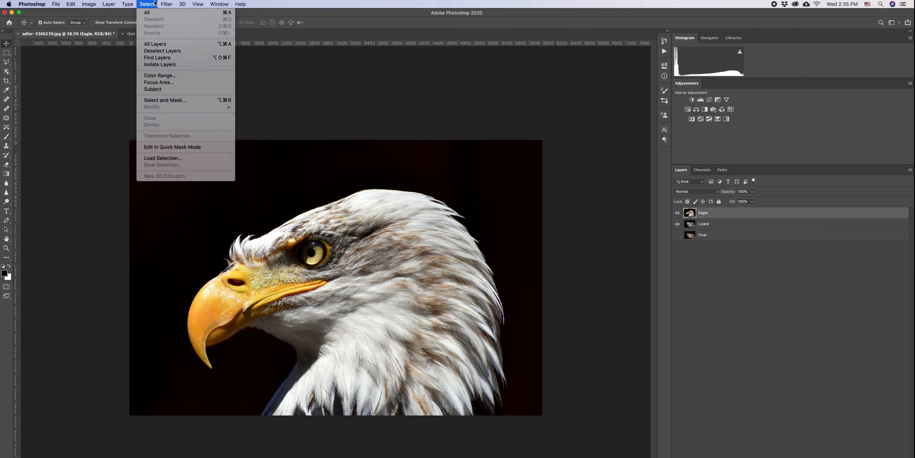
{"action": "left_click", "coordinate": [165, 100]}
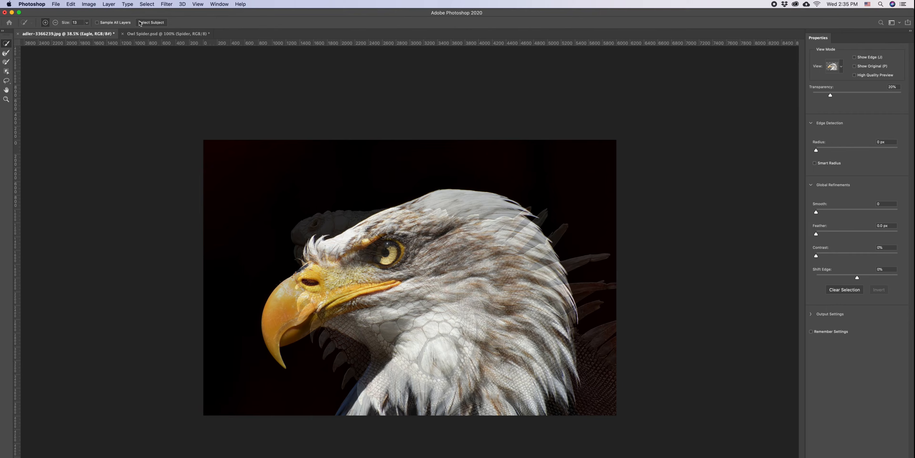
{"action": "left_click", "coordinate": [155, 23]}
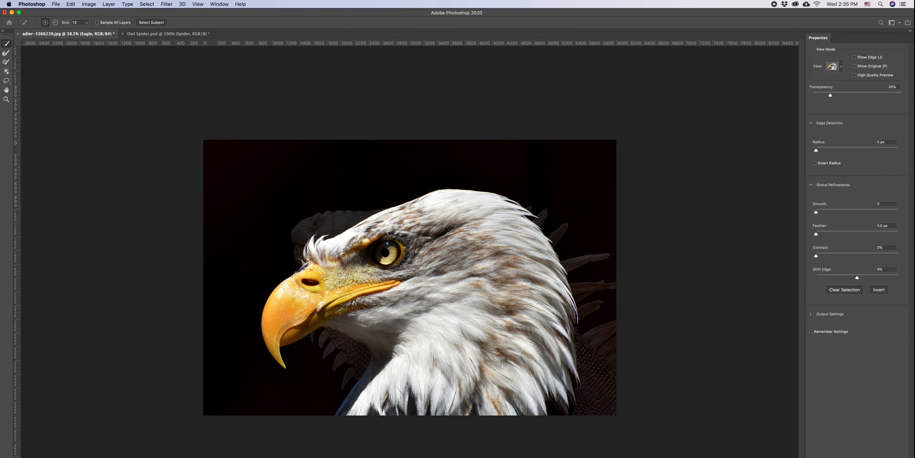
{"action": "key", "text": "Return"}
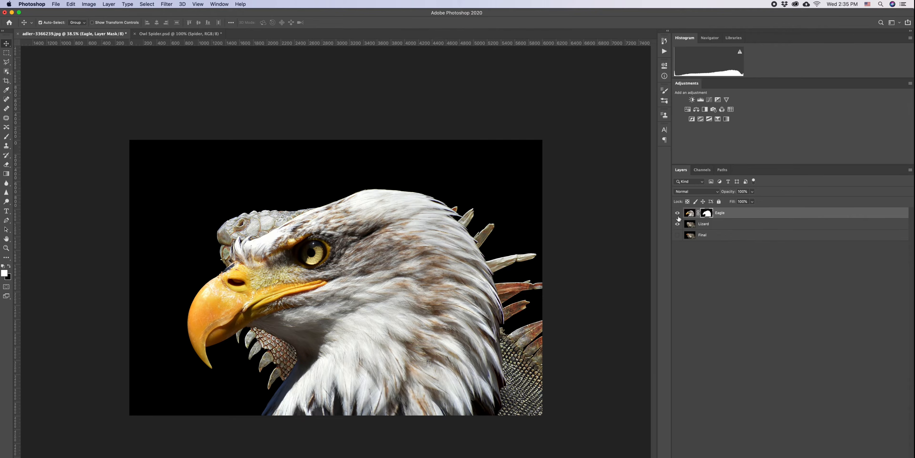
- Lower the Eagle layer's opacity to 57% so the lizard shows through beneath it
{"action": "left_click", "coordinate": [677, 224]}
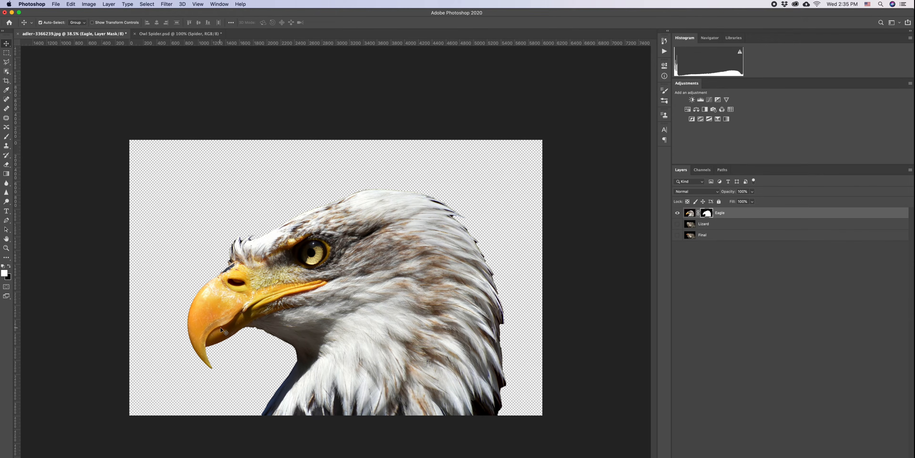
{"action": "left_click", "coordinate": [677, 224]}
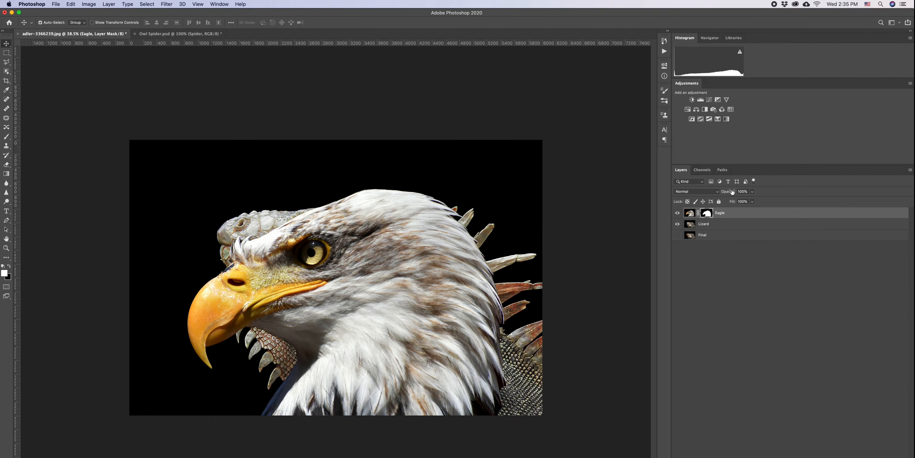
{"action": "key", "text": "super+2"}
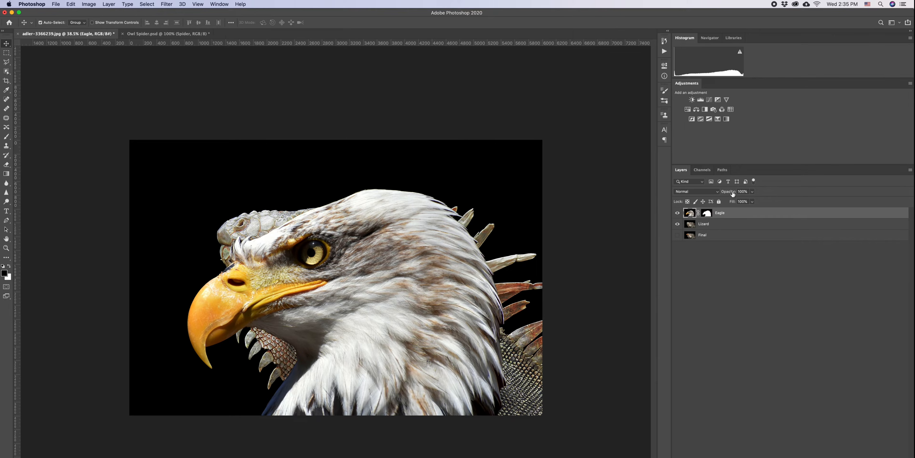
{"action": "left_click_drag", "start_coordinate": [732, 193], "coordinate": [717, 193]}
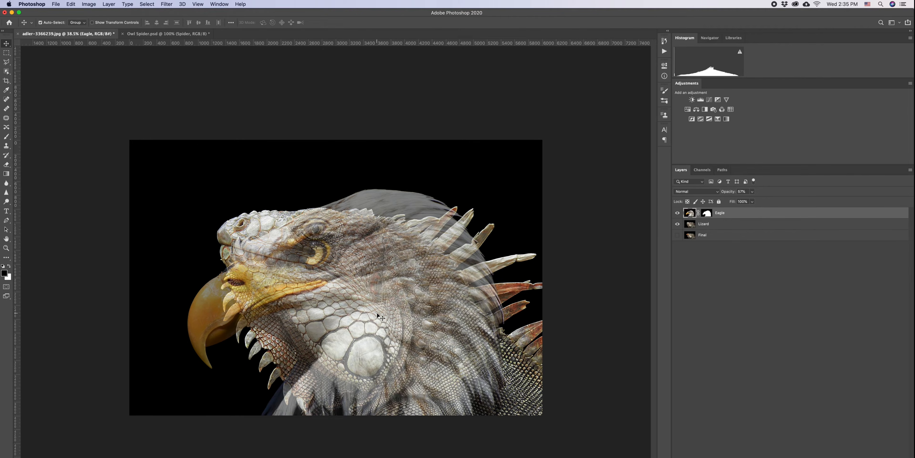
- Rotate, scale and reposition the eagle with Free Transform so its head lines up with the lizard's head
{"action": "key", "text": "super+t"}
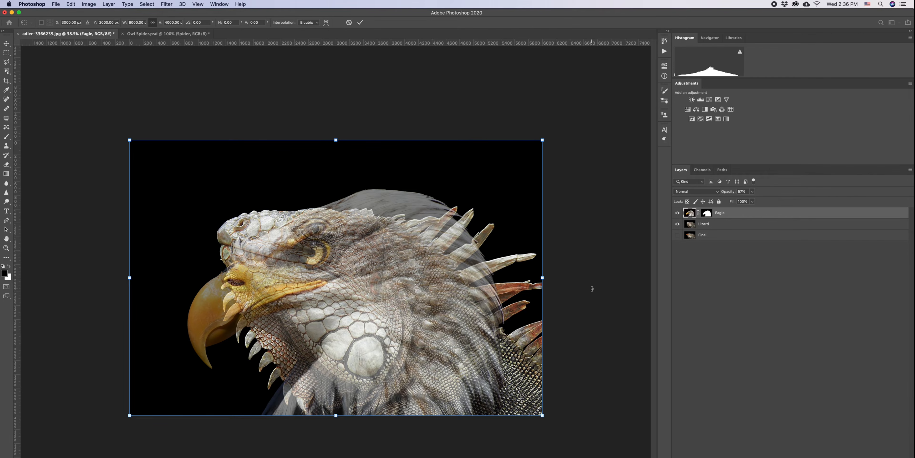
{"action": "left_click_drag", "start_coordinate": [584, 270], "coordinate": [555, 416]}
{"action": "left_click_drag", "start_coordinate": [459, 334], "coordinate": [449, 334]}
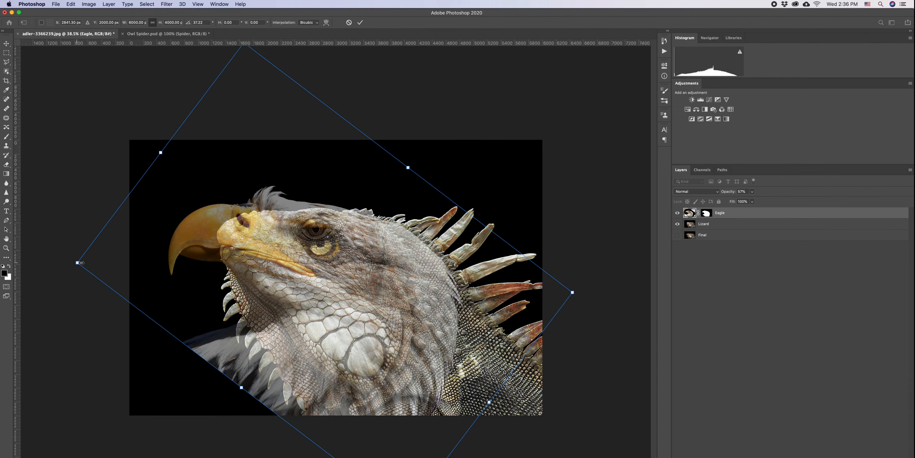
{"action": "left_click_drag", "start_coordinate": [79, 262], "coordinate": [198, 262]}
{"action": "left_click_drag", "start_coordinate": [370, 283], "coordinate": [280, 267]}
{"action": "left_click_drag", "start_coordinate": [483, 276], "coordinate": [503, 277]}
{"action": "left_click_drag", "start_coordinate": [375, 255], "coordinate": [371, 263]}
{"action": "left_click_drag", "start_coordinate": [502, 286], "coordinate": [506, 289]}
{"action": "mouse_move", "coordinate": [398, 270]}
{"action": "left_mouse_down"}
{"action": "mouse_move", "coordinate": [404, 266]}
{"action": "mouse_move", "coordinate": [390, 280]}
{"action": "left_mouse_up"}
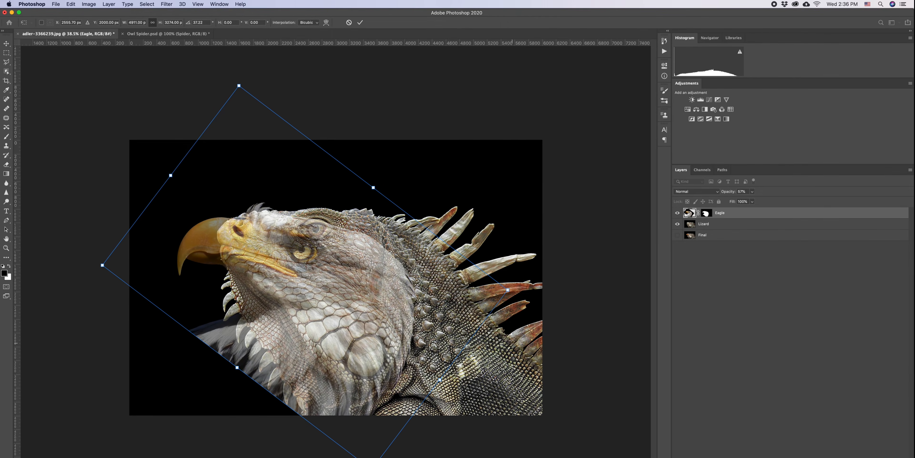
{"action": "left_click_drag", "start_coordinate": [512, 343], "coordinate": [510, 324]}
{"action": "left_click_drag", "start_coordinate": [437, 319], "coordinate": [442, 306]}
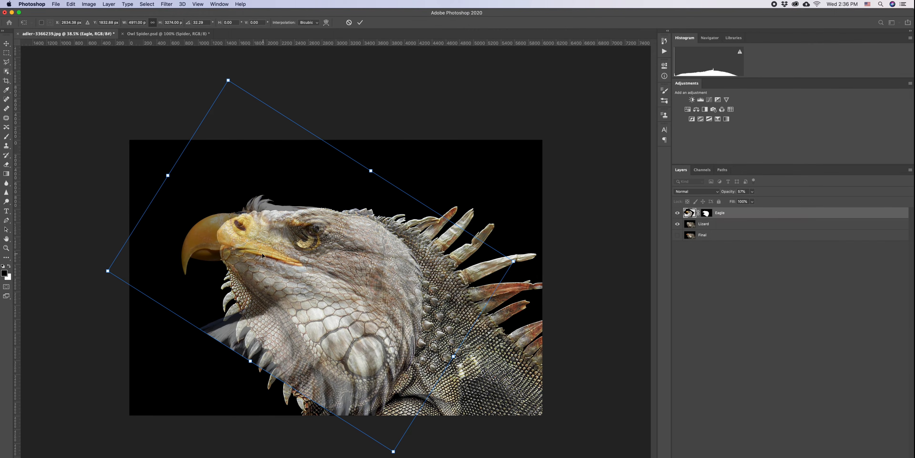
{"action": "left_click_drag", "start_coordinate": [289, 266], "coordinate": [291, 264]}
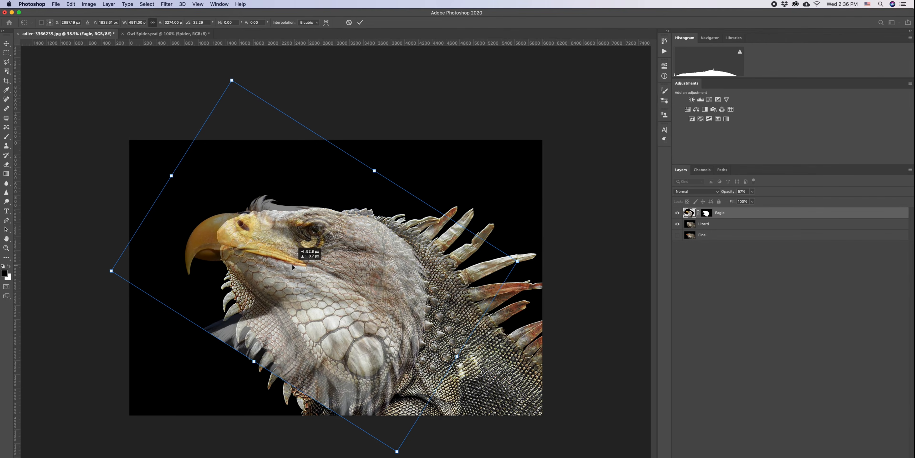
{"action": "key", "text": "Return"}
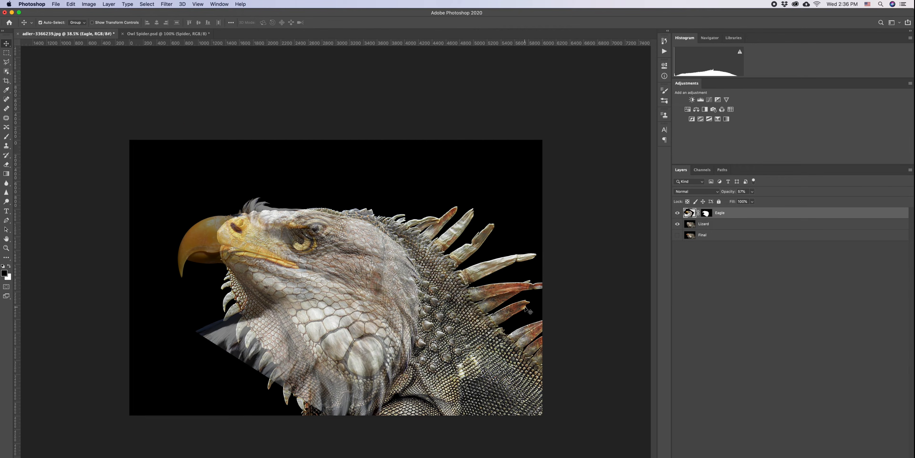
- Restore the Eagle layer's opacity to 100%
{"action": "scroll", "coordinate": [110, 214], "scroll_direction": "up", "scroll_amount": 1}
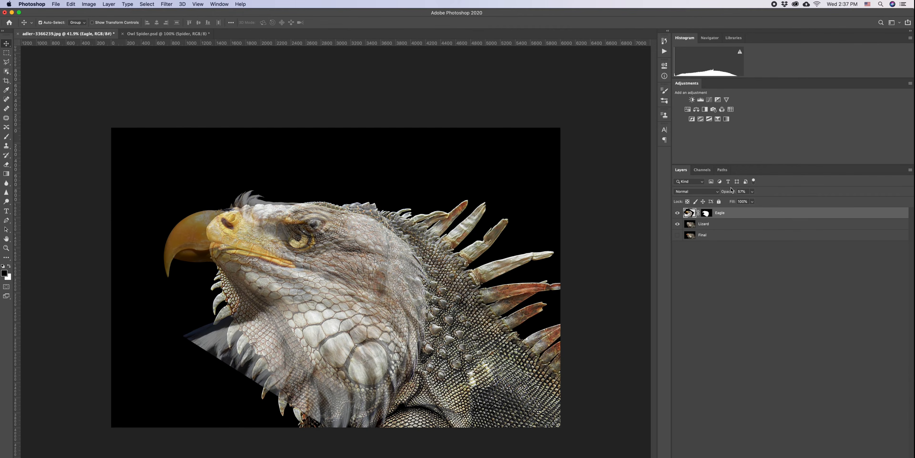
{"action": "left_click_drag", "start_coordinate": [730, 192], "coordinate": [829, 191]}
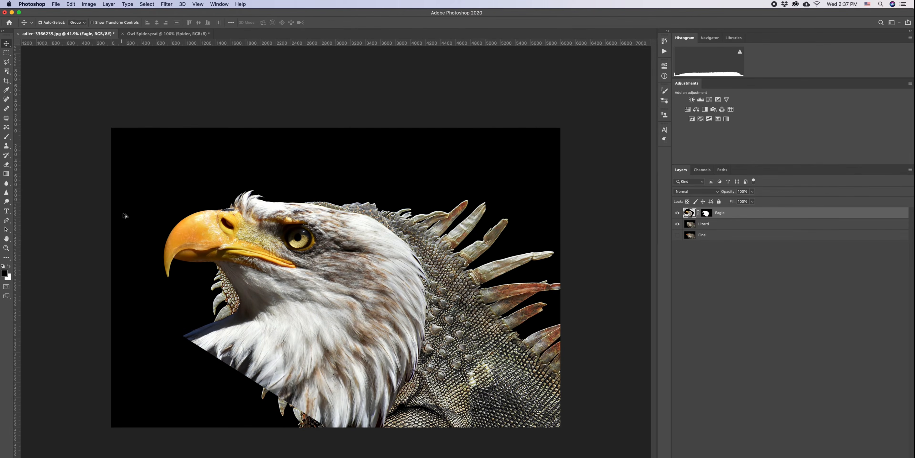
- Paint black on the Eagle layer mask with the Brush to hide the eagle's head and neck, revealing the lizard
{"action": "scroll", "coordinate": [151, 223], "scroll_direction": "up", "scroll_amount": 3}
{"action": "scroll", "coordinate": [142, 222], "scroll_direction": "up", "scroll_amount": 1}
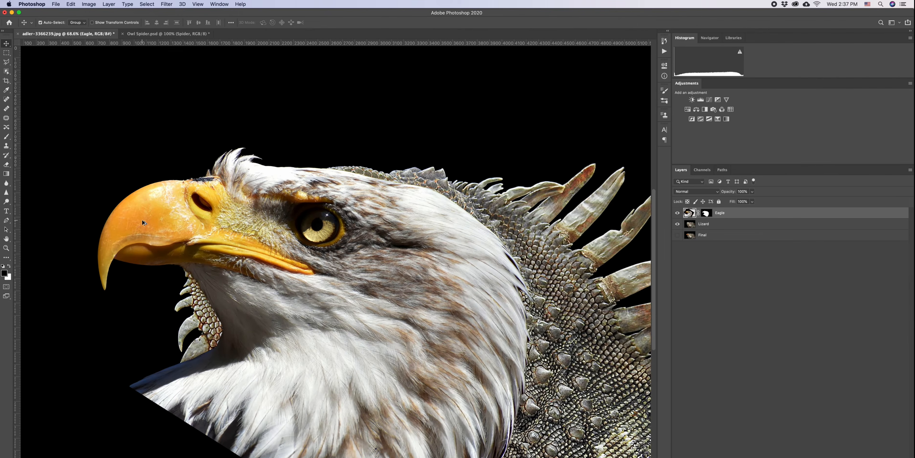
{"action": "left_click", "coordinate": [708, 214]}
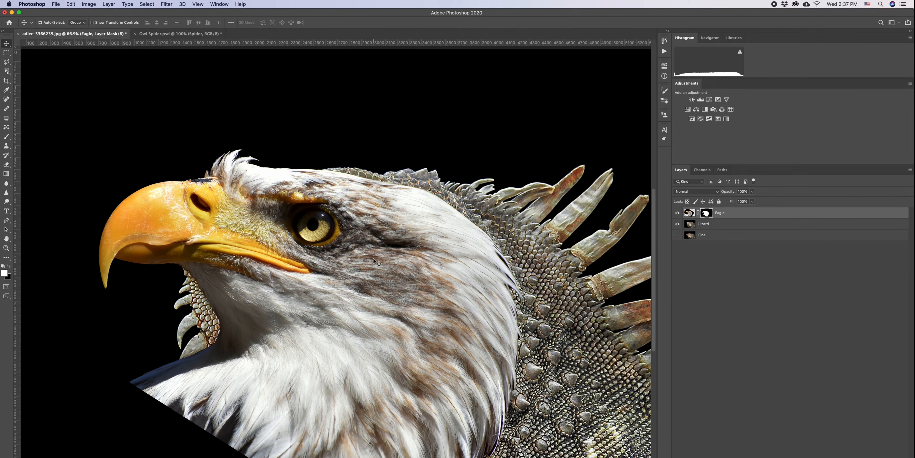
{"action": "key", "text": "b"}
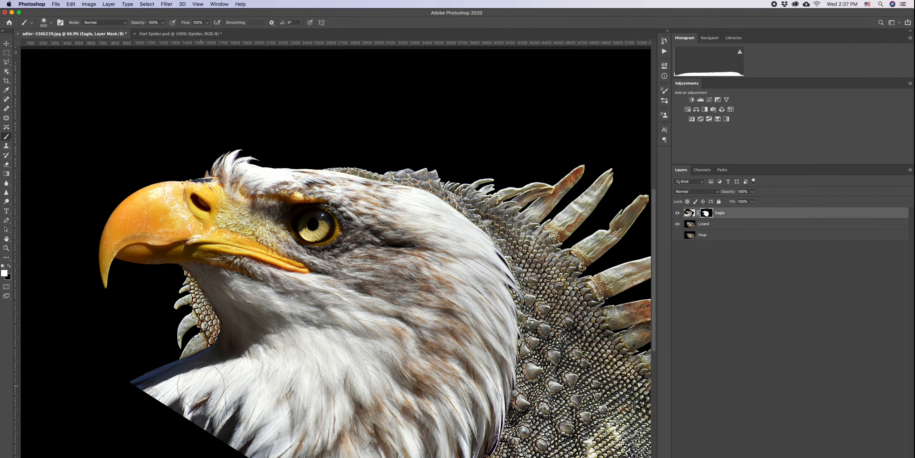
{"action": "key", "text": "x"}
{"action": "mouse_move", "coordinate": [208, 392]}
{"action": "left_mouse_down"}
{"action": "mouse_move", "coordinate": [133, 388]}
{"action": "mouse_move", "coordinate": [315, 450]}
{"action": "mouse_move", "coordinate": [270, 449]}
{"action": "left_mouse_up"}
{"action": "mouse_move", "coordinate": [356, 454]}
{"action": "left_mouse_down"}
{"action": "mouse_move", "coordinate": [479, 444]}
{"action": "mouse_move", "coordinate": [483, 248]}
{"action": "mouse_move", "coordinate": [415, 224]}
{"action": "mouse_move", "coordinate": [427, 391]}
{"action": "mouse_move", "coordinate": [408, 422]}
{"action": "mouse_move", "coordinate": [194, 385]}
{"action": "mouse_move", "coordinate": [320, 370]}
{"action": "mouse_move", "coordinate": [219, 365]}
{"action": "mouse_move", "coordinate": [391, 320]}
{"action": "mouse_move", "coordinate": [400, 344]}
{"action": "left_mouse_up"}
{"action": "mouse_move", "coordinate": [398, 265]}
{"action": "left_mouse_down"}
{"action": "mouse_move", "coordinate": [384, 192]}
{"action": "mouse_move", "coordinate": [284, 171]}
{"action": "mouse_move", "coordinate": [373, 291]}
{"action": "mouse_move", "coordinate": [169, 305]}
{"action": "mouse_move", "coordinate": [266, 328]}
{"action": "left_mouse_up"}
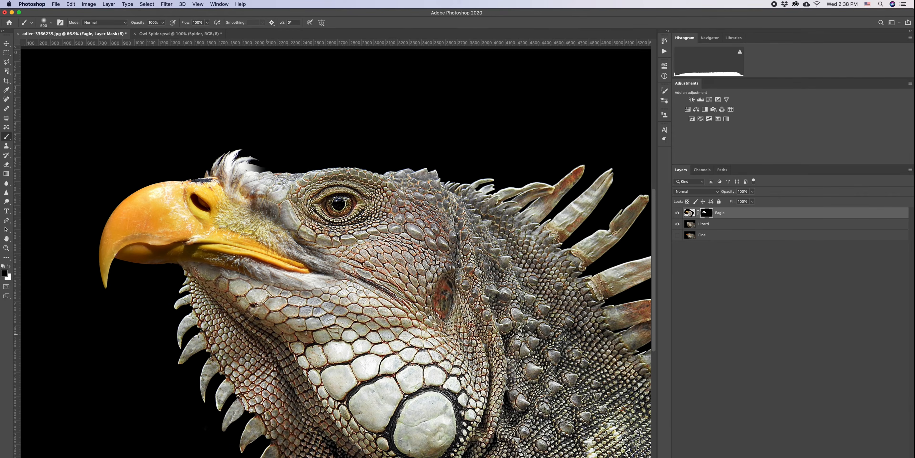
- Touch up the mask by painting white along the beak's base and black over the eagle's crown feathers
{"action": "key", "text": "x"}
{"action": "mouse_move", "coordinate": [193, 233]}
{"action": "left_mouse_down"}
{"action": "mouse_move", "coordinate": [209, 247]}
{"action": "mouse_move", "coordinate": [296, 223]}
{"action": "mouse_move", "coordinate": [284, 206]}
{"action": "left_mouse_up"}
{"action": "key", "text": "x"}
{"action": "mouse_move", "coordinate": [326, 224]}
{"action": "left_mouse_down"}
{"action": "mouse_move", "coordinate": [356, 233]}
{"action": "mouse_move", "coordinate": [271, 152]}
{"action": "mouse_move", "coordinate": [211, 131]}
{"action": "mouse_move", "coordinate": [296, 153]}
{"action": "left_mouse_up"}
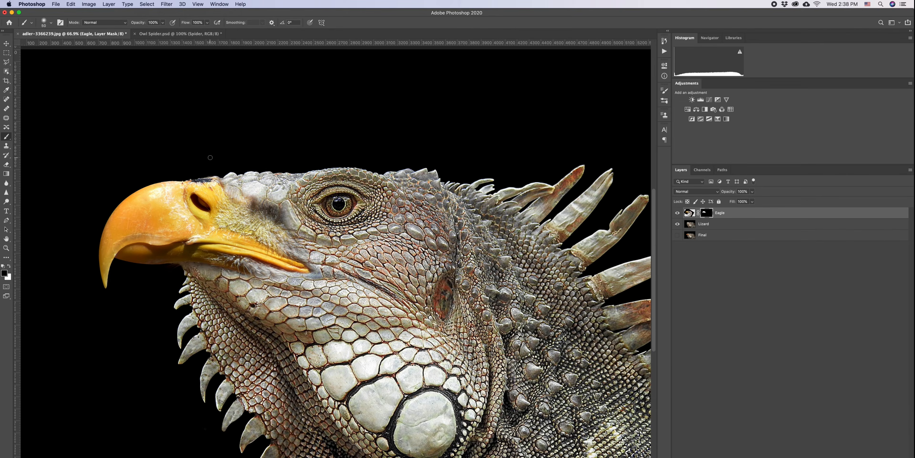
- Shrink the brush to 160 px, adjust its hardness, and touch up the mask below the beak
{"action": "key", "text": "bracketleft"}
{"action": "key", "text": "bracketleft"}
{"action": "key", "text": "bracketleft"}
{"action": "key", "text": "bracketleft"}
{"action": "key", "text": "bracketleft"}
{"action": "key", "text": "bracketleft"}
{"action": "left_click", "coordinate": [51, 22]}
{"action": "left_click_drag", "start_coordinate": [42, 61], "coordinate": [62, 63]}
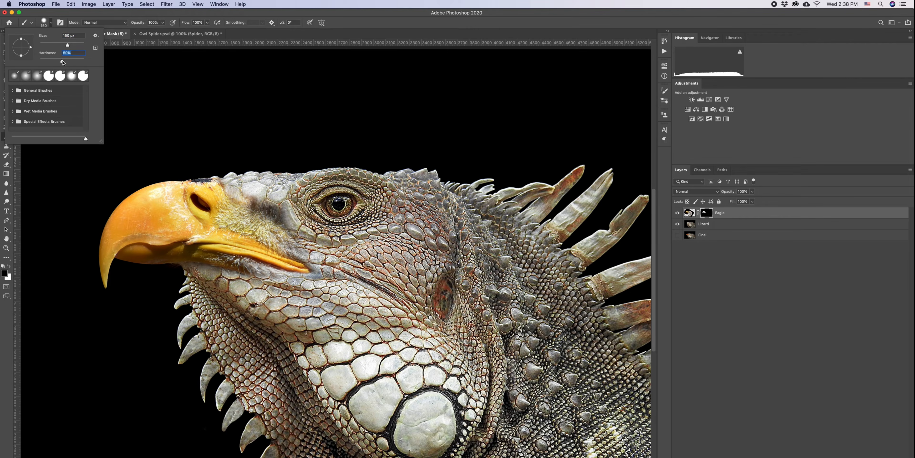
{"action": "left_click", "coordinate": [186, 281]}
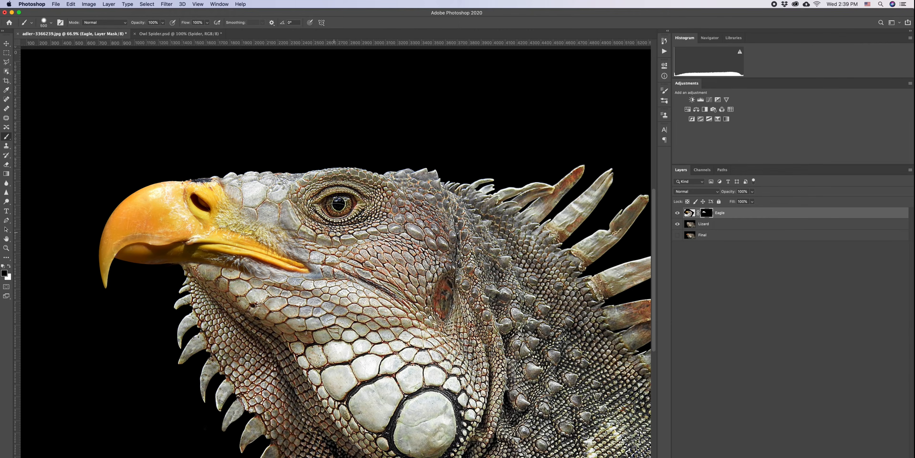
{"action": "scroll", "coordinate": [287, 265], "scroll_direction": "down", "scroll_amount": 5}
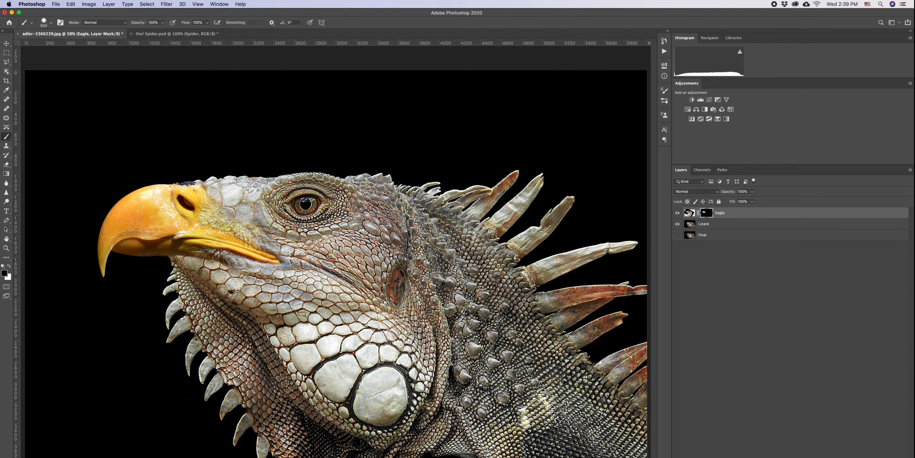
- Create a new empty layer and move it below the Eagle layer
{"action": "key", "text": "super+alt+shift+n"}
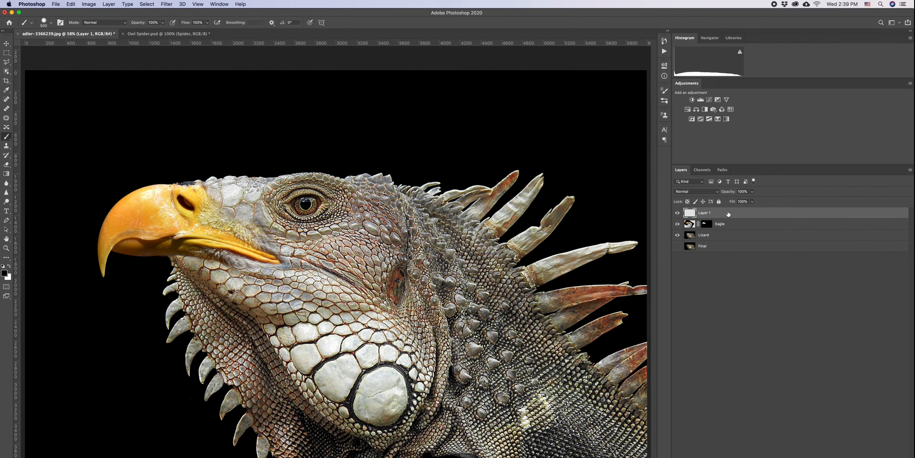
{"action": "left_click_drag", "start_coordinate": [728, 213], "coordinate": [732, 230]}
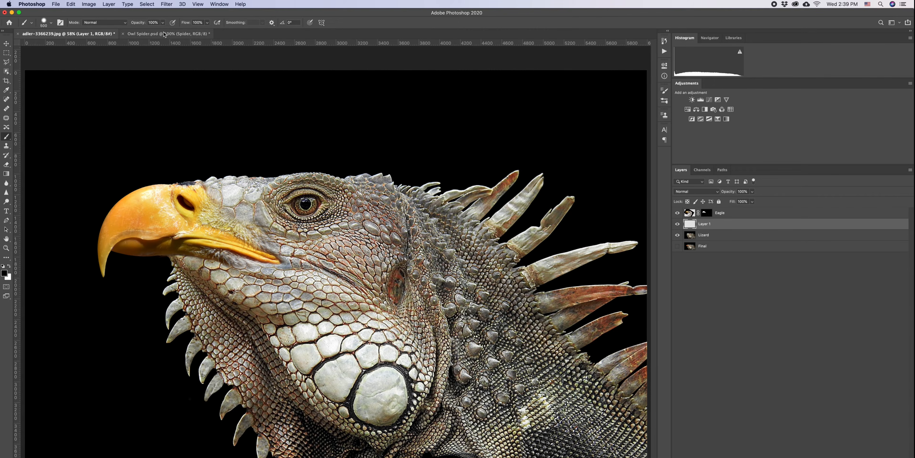
- Set brush opacity to 50% and flow to 10%, enlarge the brush, and paint across the beak-to-head join on Layer 1
{"action": "left_click", "coordinate": [145, 25]}
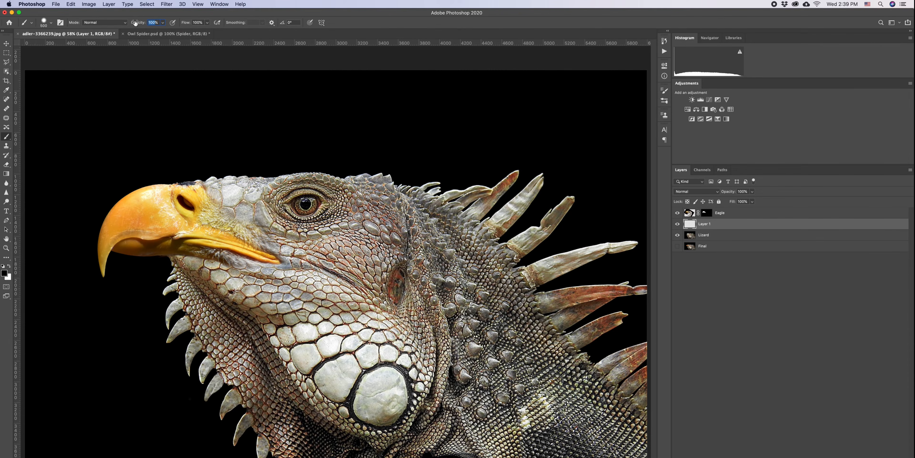
{"action": "type", "text": "50"}
{"action": "left_click", "coordinate": [201, 22]}
{"action": "type", "text": "10"}
{"action": "key", "text": "bracketright"}
{"action": "key", "text": "bracketright"}
{"action": "key", "text": "bracketright"}
{"action": "mouse_move", "coordinate": [161, 225]}
{"action": "left_mouse_down"}
{"action": "mouse_move", "coordinate": [261, 234]}
{"action": "mouse_move", "coordinate": [340, 227]}
{"action": "left_mouse_up"}
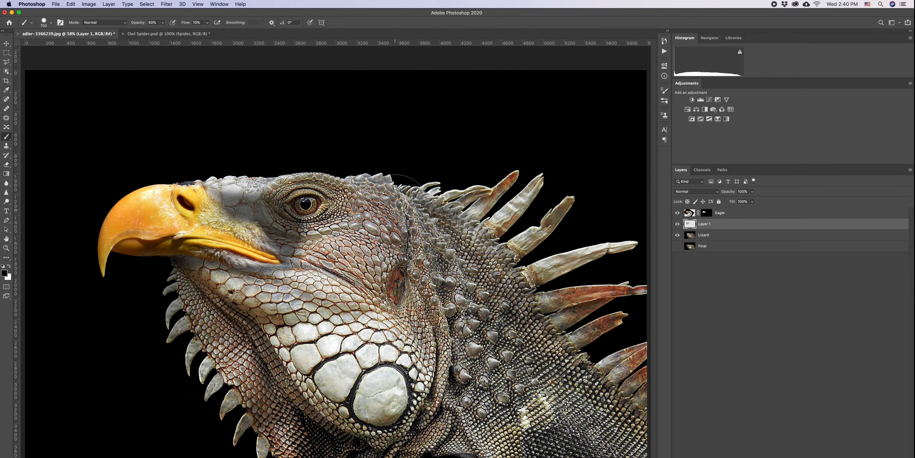
- Erase part of the painted stroke on Layer 1 with the Eraser around the top of the head
{"action": "key", "text": "e"}
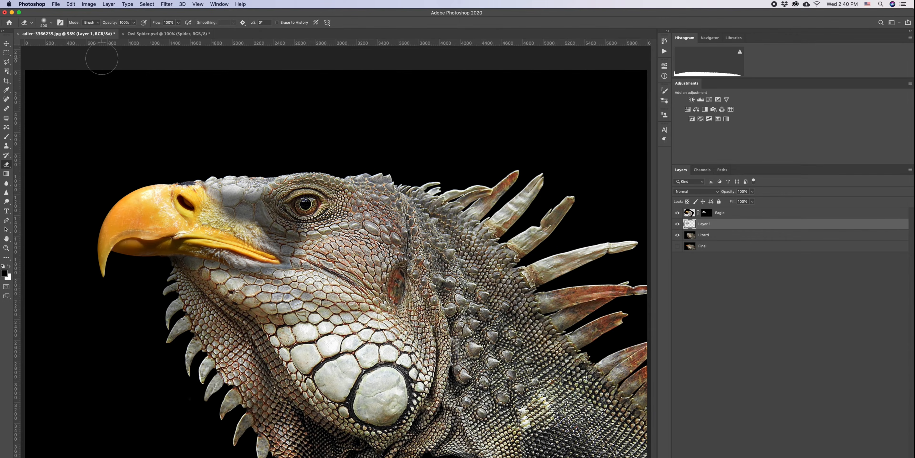
{"action": "mouse_move", "coordinate": [281, 202]}
{"action": "left_mouse_down"}
{"action": "mouse_move", "coordinate": [305, 201]}
{"action": "mouse_move", "coordinate": [315, 227]}
{"action": "left_mouse_up"}
{"action": "mouse_move", "coordinate": [263, 192]}
{"action": "left_mouse_down"}
{"action": "mouse_move", "coordinate": [231, 171]}
{"action": "mouse_move", "coordinate": [252, 224]}
{"action": "mouse_move", "coordinate": [305, 249]}
{"action": "left_mouse_up"}
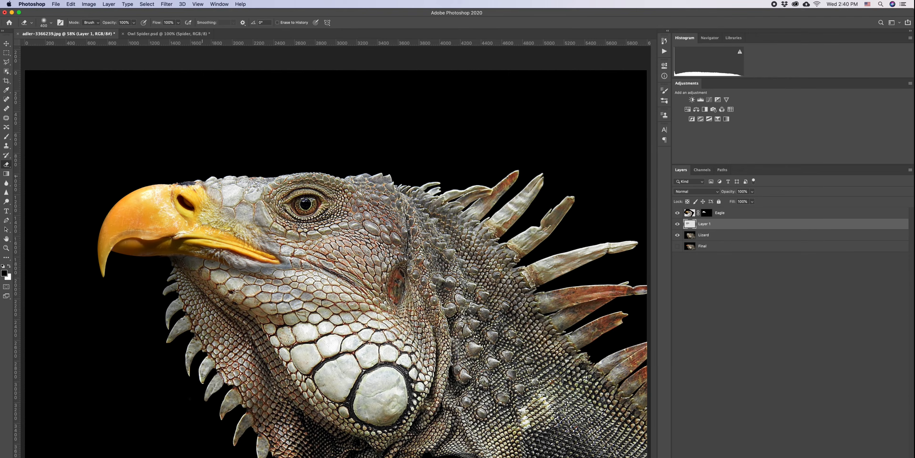
{"action": "scroll", "coordinate": [351, 285], "scroll_direction": "down", "scroll_amount": 3}
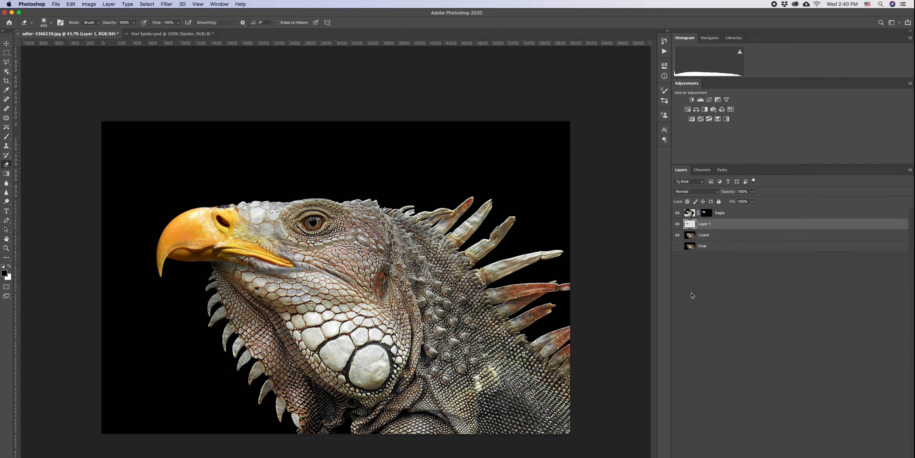
- Add a Hue/Saturation adjustment above the Eagle layer and clip it to that layer
{"action": "left_click", "coordinate": [750, 215]}
{"action": "left_click", "coordinate": [873, 457]}
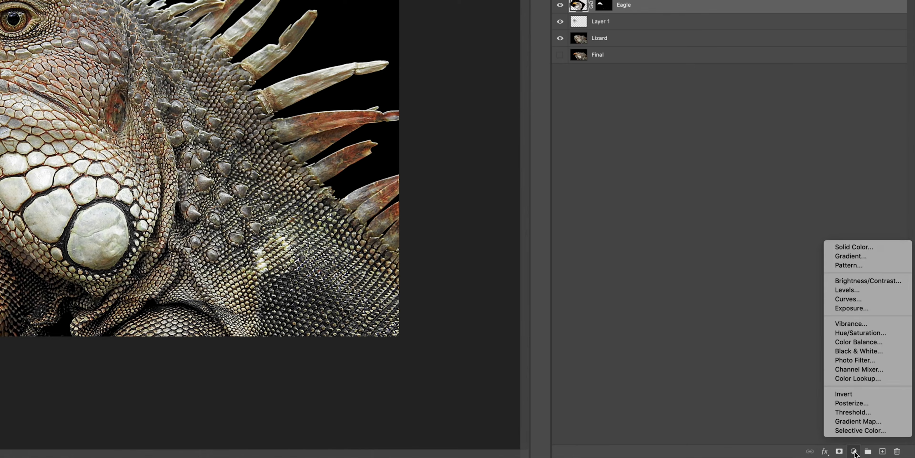
{"action": "left_click", "coordinate": [860, 332]}
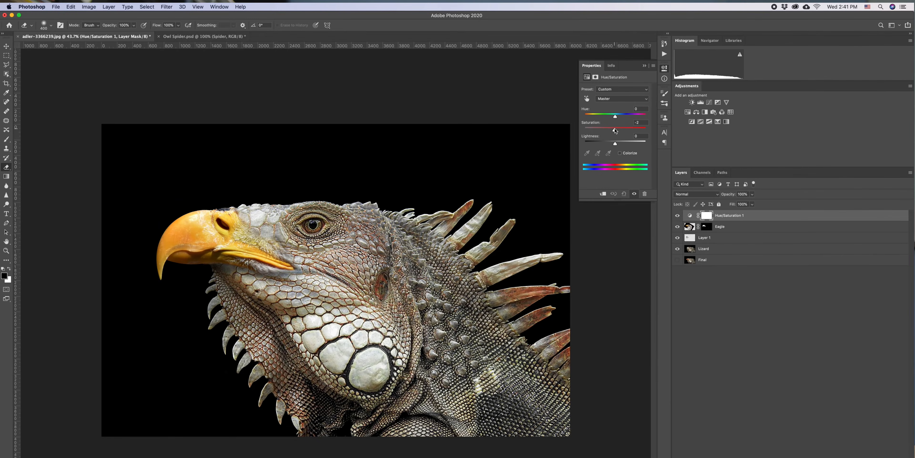
{"action": "left_click_drag", "start_coordinate": [615, 131], "coordinate": [609, 130]}
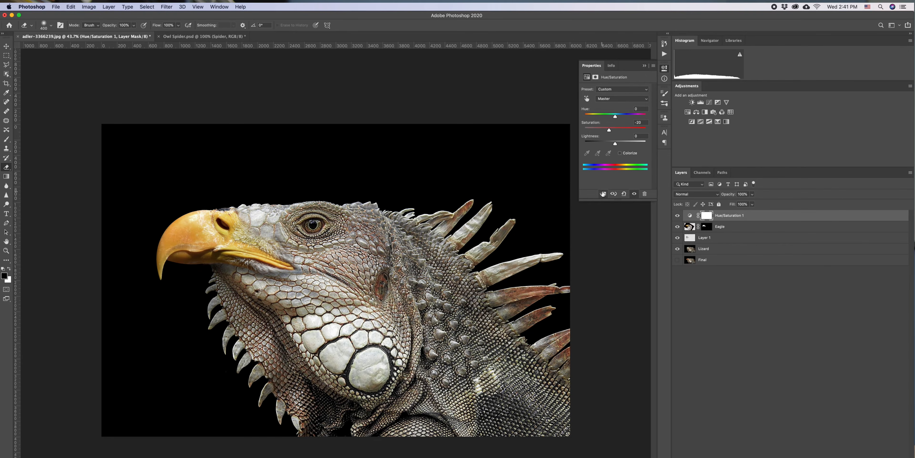
{"action": "left_click", "coordinate": [602, 193]}
- Set the hue to -20 and lower the saturation to tint the beak toward orange-red
{"action": "mouse_move", "coordinate": [609, 132]}
{"action": "left_mouse_down"}
{"action": "mouse_move", "coordinate": [602, 132]}
{"action": "mouse_move", "coordinate": [618, 132]}
{"action": "mouse_move", "coordinate": [607, 131]}
{"action": "left_mouse_up"}
{"action": "left_click_drag", "start_coordinate": [614, 117], "coordinate": [610, 120]}
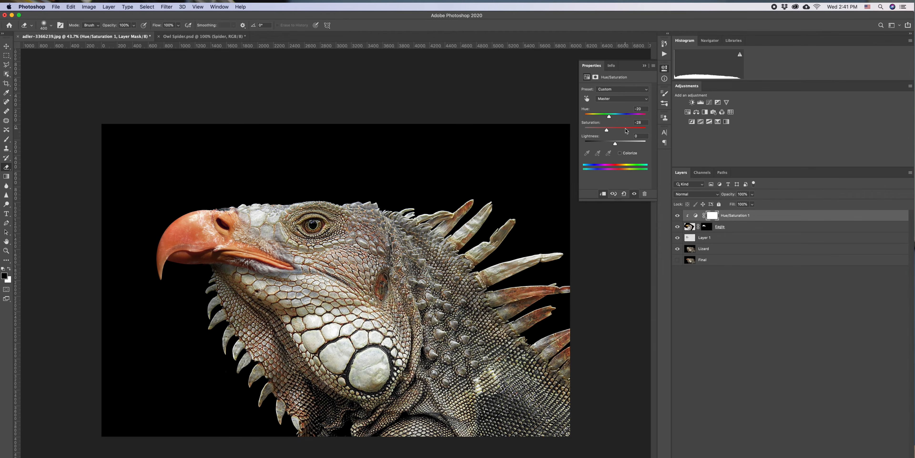
{"action": "left_click_drag", "start_coordinate": [606, 132], "coordinate": [602, 132]}
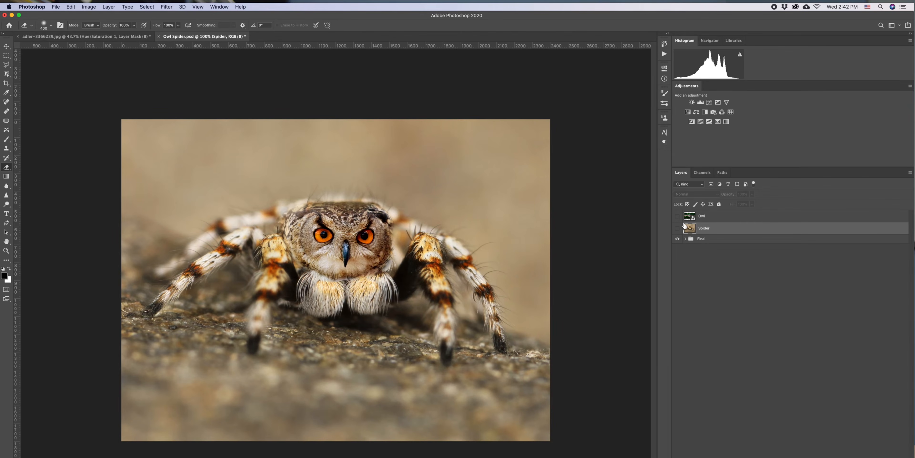
- In the Owl Spider document, compare the Owl and Spider layers by toggling visibility, then add a layer mask to the Owl layer
{"action": "left_click_drag", "start_coordinate": [677, 216], "coordinate": [678, 236]}
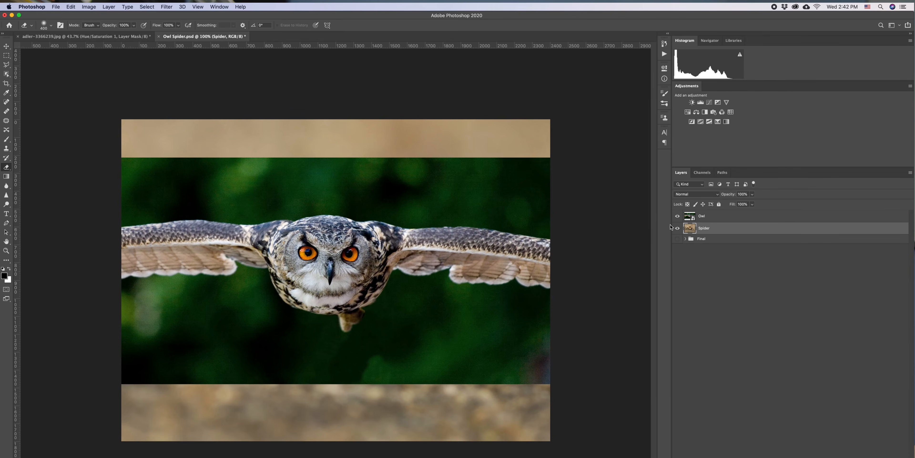
{"action": "left_click", "coordinate": [678, 216]}
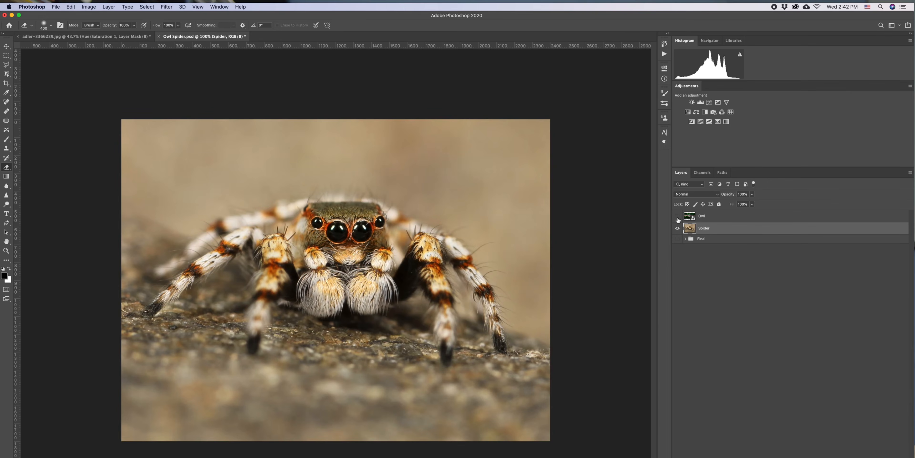
{"action": "left_click", "coordinate": [678, 216]}
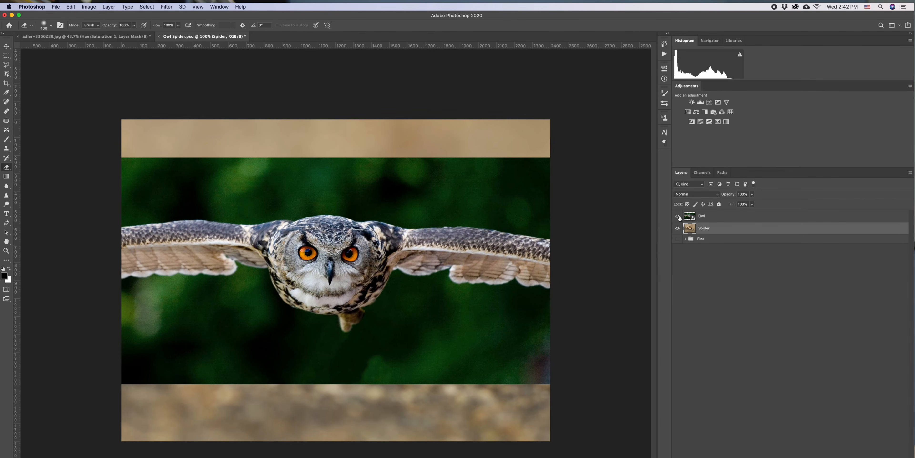
{"action": "left_click", "coordinate": [738, 220]}
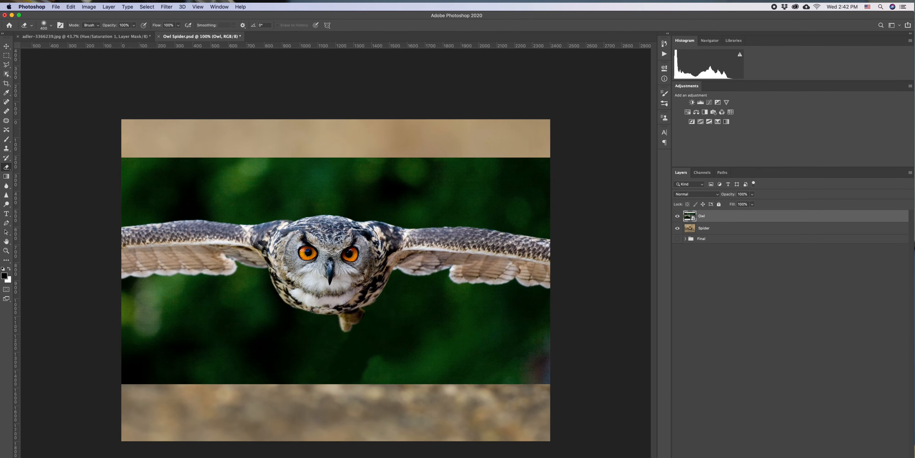
{"action": "left_click", "coordinate": [784, 457]}
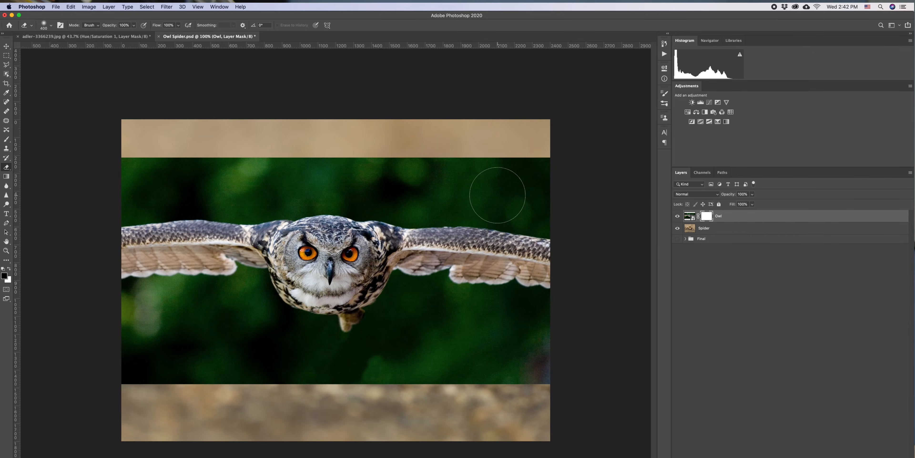
- With the Brush at 100% opacity, paint the Owl mask to hide everything except the owl's head
{"action": "key", "text": "b"}
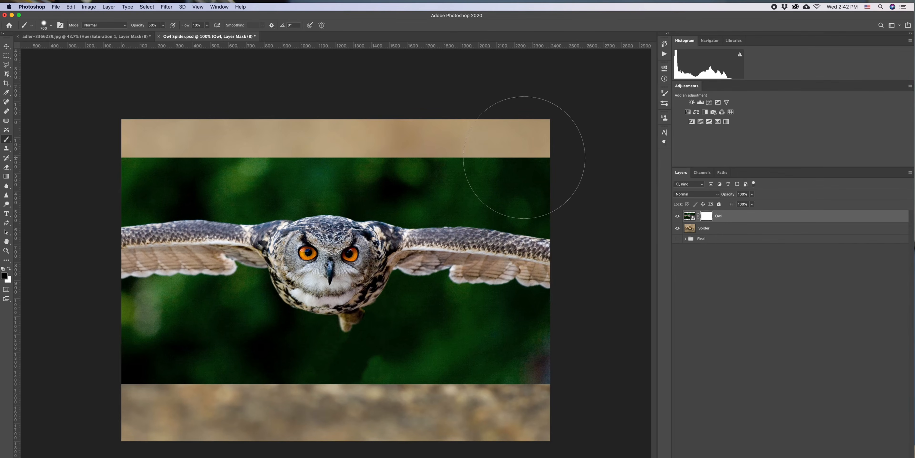
{"action": "key", "text": "["}
{"action": "key", "text": "["}
{"action": "left_click_drag", "start_coordinate": [522, 174], "coordinate": [517, 199]}
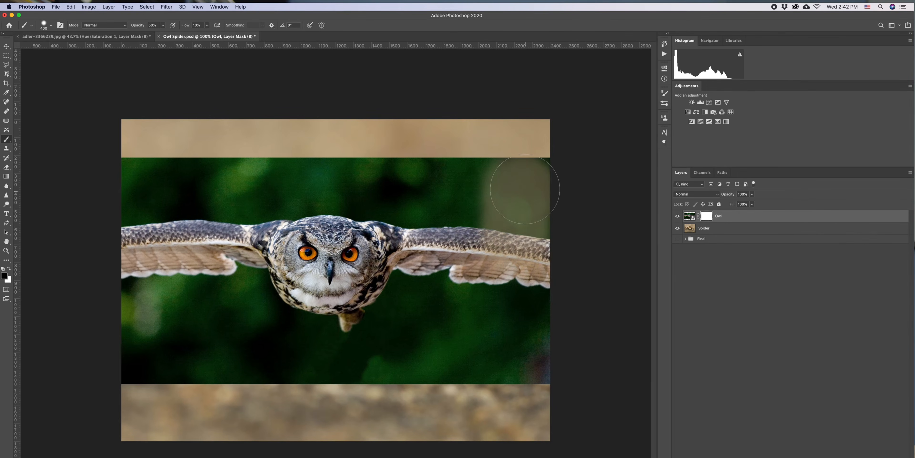
{"action": "key", "text": "["}
{"action": "key", "text": "["}
{"action": "key", "text": "["}
{"action": "key", "text": "["}
{"action": "key", "text": "["}
{"action": "left_click_drag", "start_coordinate": [138, 26], "coordinate": [234, 41]}
{"action": "mouse_move", "coordinate": [506, 168]}
{"action": "left_mouse_down"}
{"action": "mouse_move", "coordinate": [525, 254]}
{"action": "mouse_move", "coordinate": [542, 156]}
{"action": "mouse_move", "coordinate": [546, 164]}
{"action": "mouse_move", "coordinate": [539, 423]}
{"action": "mouse_move", "coordinate": [537, 359]}
{"action": "mouse_move", "coordinate": [487, 364]}
{"action": "mouse_move", "coordinate": [529, 377]}
{"action": "mouse_move", "coordinate": [480, 374]}
{"action": "mouse_move", "coordinate": [467, 362]}
{"action": "mouse_move", "coordinate": [520, 329]}
{"action": "mouse_move", "coordinate": [494, 210]}
{"action": "mouse_move", "coordinate": [502, 178]}
{"action": "mouse_move", "coordinate": [393, 145]}
{"action": "mouse_move", "coordinate": [165, 143]}
{"action": "mouse_move", "coordinate": [184, 145]}
{"action": "mouse_move", "coordinate": [190, 205]}
{"action": "mouse_move", "coordinate": [150, 178]}
{"action": "mouse_move", "coordinate": [123, 360]}
{"action": "mouse_move", "coordinate": [359, 401]}
{"action": "left_mouse_up"}
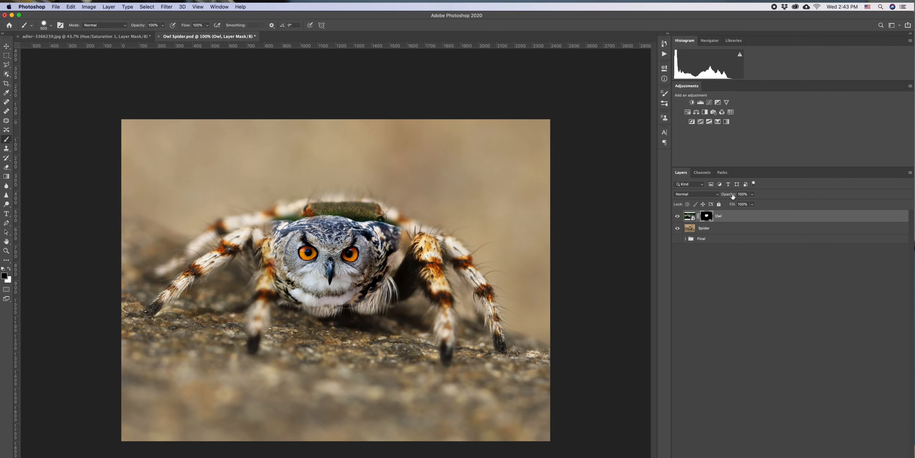
- Lower the Owl layer's opacity to align it, and move the owl head over the spider's head
{"action": "left_click_drag", "start_coordinate": [732, 196], "coordinate": [721, 196]}
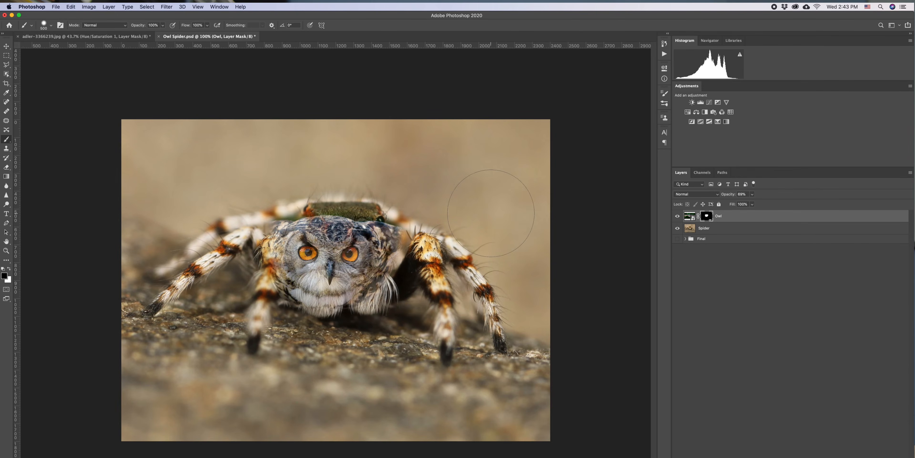
{"action": "key", "text": "v"}
{"action": "mouse_move", "coordinate": [373, 260]}
{"action": "left_mouse_down"}
{"action": "mouse_move", "coordinate": [394, 240]}
{"action": "mouse_move", "coordinate": [444, 240]}
{"action": "mouse_move", "coordinate": [388, 238]}
{"action": "mouse_move", "coordinate": [424, 236]}
{"action": "left_mouse_up"}
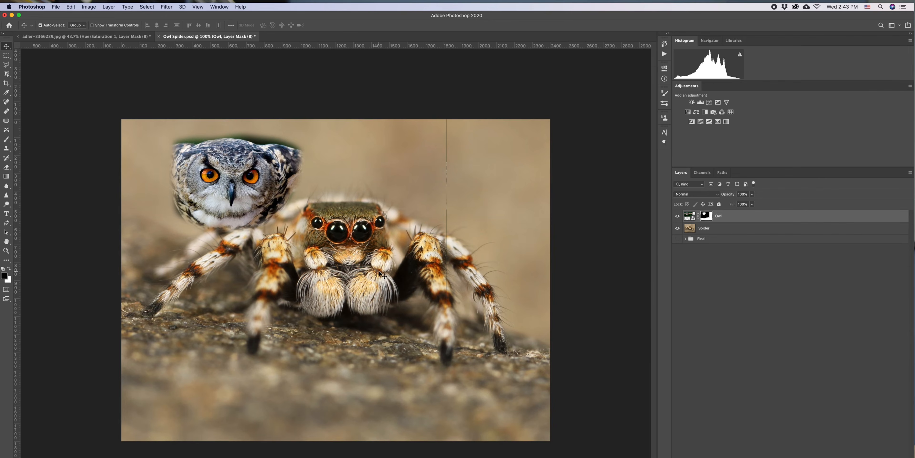
{"action": "left_click_drag", "start_coordinate": [280, 181], "coordinate": [397, 239]}
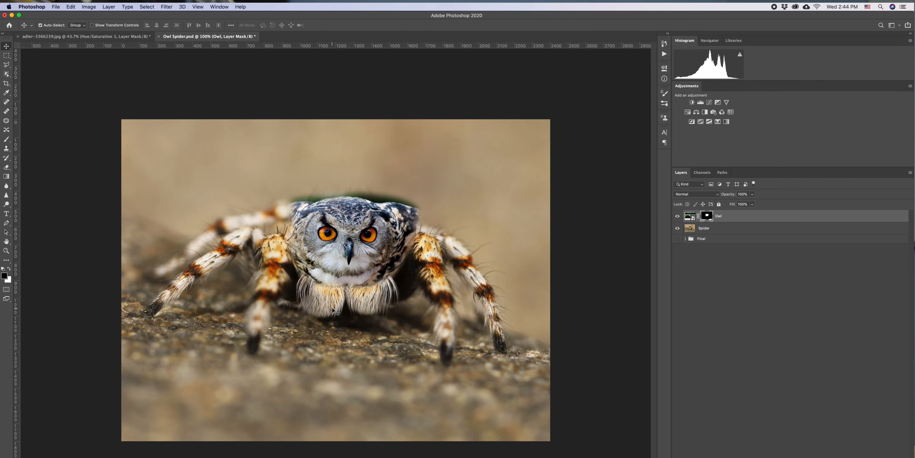
- Raise the brush hardness, shrink the brush, and refine the Owl mask along the head's left edge
{"action": "key", "text": "b"}
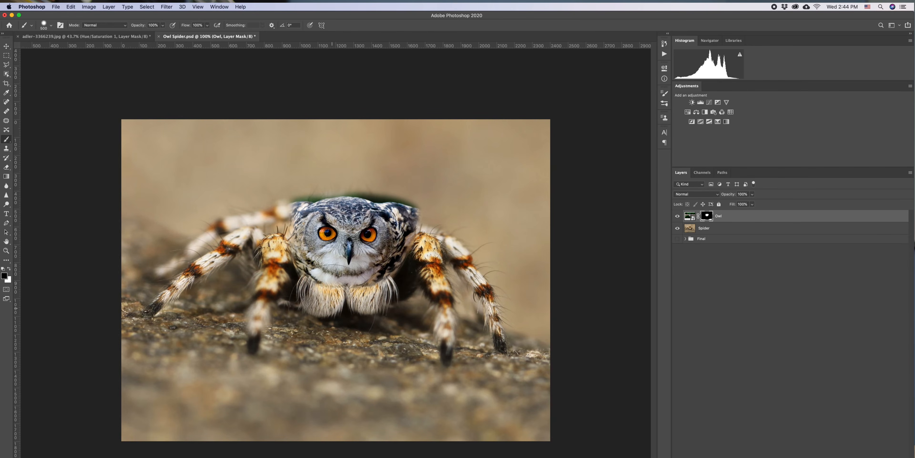
{"action": "left_click", "coordinate": [47, 24]}
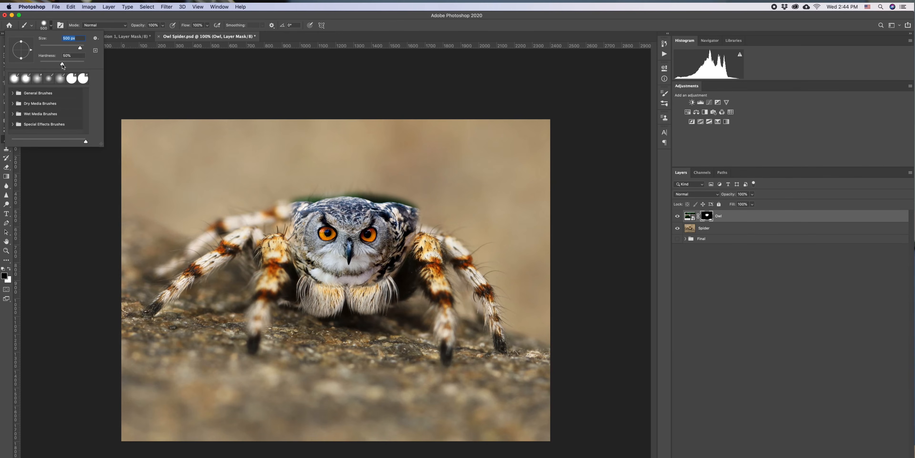
{"action": "left_click_drag", "start_coordinate": [62, 63], "coordinate": [79, 65]}
{"action": "left_click", "coordinate": [219, 228]}
{"action": "key", "text": "bracketleft"}
{"action": "key", "text": "bracketleft"}
{"action": "key", "text": "bracketleft"}
{"action": "key", "text": "bracketleft"}
{"action": "key", "text": "bracketleft"}
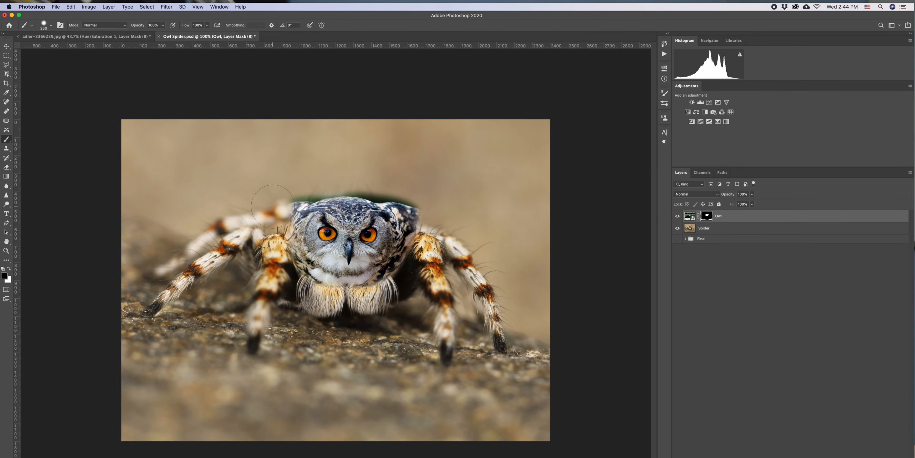
{"action": "mouse_move", "coordinate": [281, 194]}
{"action": "left_mouse_down"}
{"action": "mouse_move", "coordinate": [263, 227]}
{"action": "mouse_move", "coordinate": [278, 205]}
{"action": "mouse_move", "coordinate": [269, 249]}
{"action": "left_mouse_up"}
- Enlarge the brush and paint the Owl mask to reveal the spider's chest fur below the owl head
{"action": "key", "text": "bracketright"}
{"action": "key", "text": "bracketright"}
{"action": "key", "text": "bracketright"}
{"action": "mouse_move", "coordinate": [267, 279]}
{"action": "left_mouse_down"}
{"action": "mouse_move", "coordinate": [298, 302]}
{"action": "mouse_move", "coordinate": [288, 295]}
{"action": "mouse_move", "coordinate": [366, 308]}
{"action": "mouse_move", "coordinate": [328, 310]}
{"action": "left_mouse_up"}
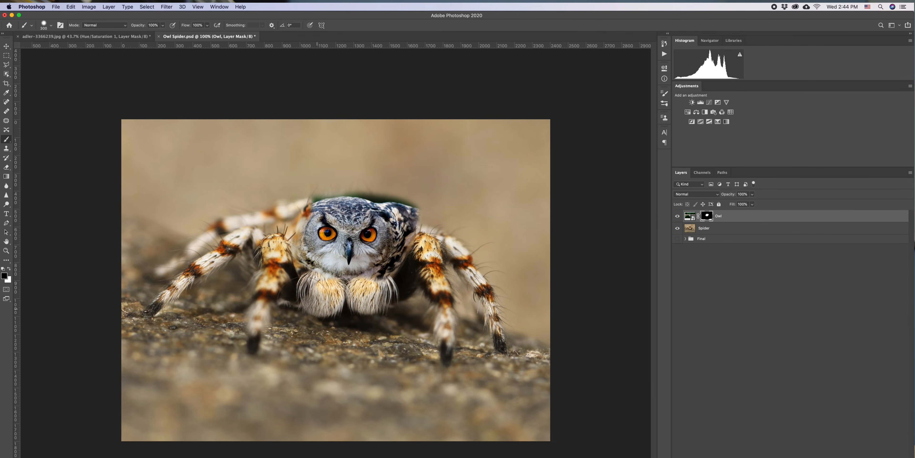
{"action": "left_click_drag", "start_coordinate": [307, 250], "coordinate": [319, 268]}
- Swap foreground and background colours while touching up the mask edges around the owl head
{"action": "key", "text": "x"}
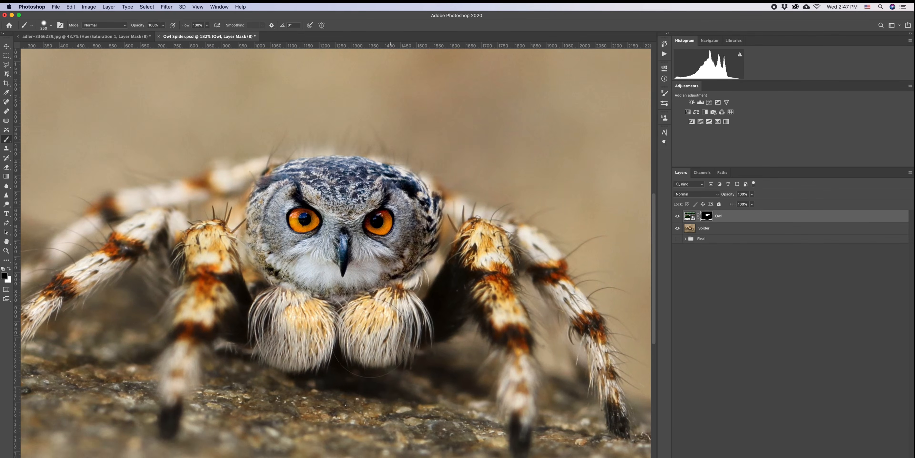
{"action": "key", "text": "x"}
{"action": "left_click_drag", "start_coordinate": [278, 281], "coordinate": [355, 295]}
{"action": "key", "text": "x"}
{"action": "key", "text": "x"}
{"action": "mouse_move", "coordinate": [440, 193]}
{"action": "left_mouse_down"}
{"action": "mouse_move", "coordinate": [432, 270]}
{"action": "mouse_move", "coordinate": [407, 286]}
{"action": "left_mouse_up"}
{"action": "key", "text": "x"}
{"action": "left_click_drag", "start_coordinate": [245, 199], "coordinate": [302, 153]}
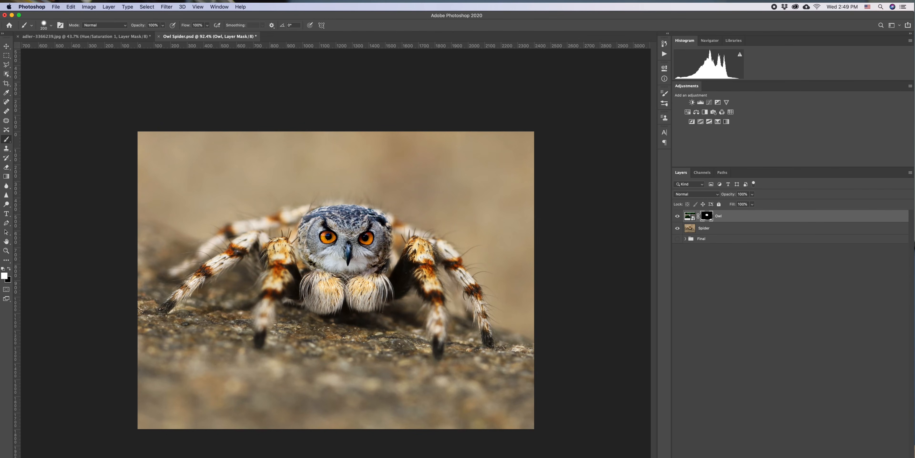
- Create a new layer above the Owl and sample a reddish-brown colour from the spider's leg with the Eyedropper
{"action": "key", "text": "super+shift+alt+n"}
{"action": "key", "text": "x"}
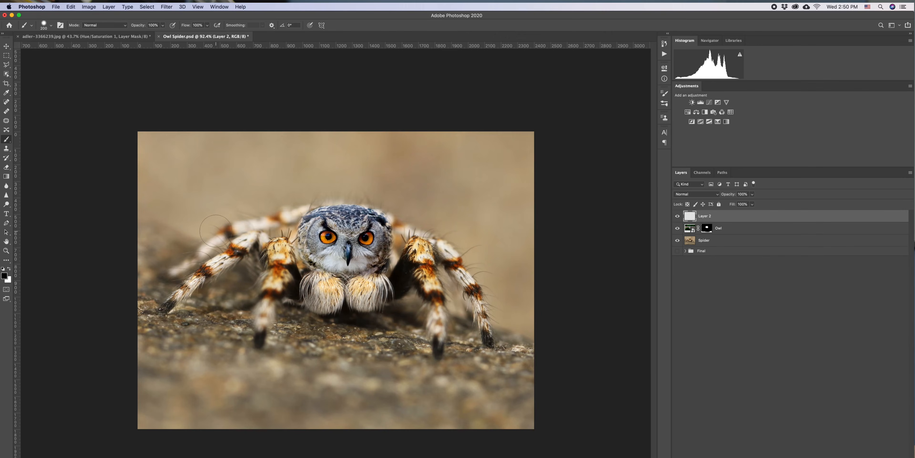
{"action": "key", "text": "i"}
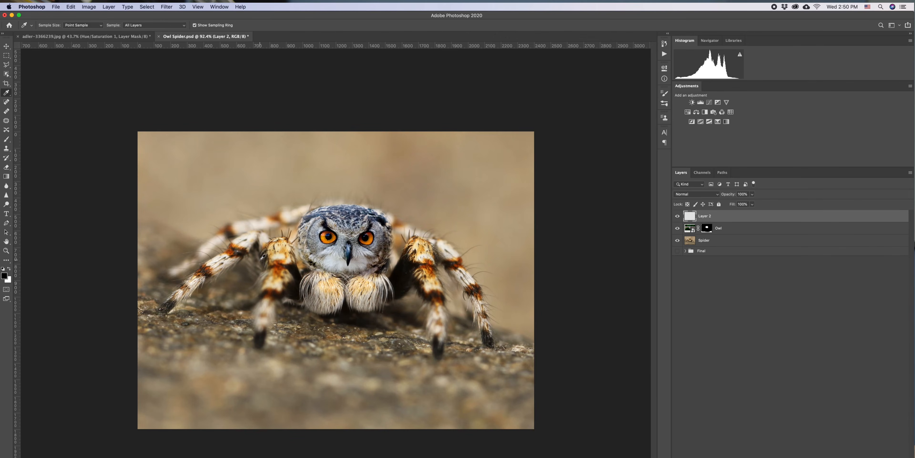
{"action": "scroll", "coordinate": [259, 271], "scroll_direction": "up", "scroll_amount": 9}
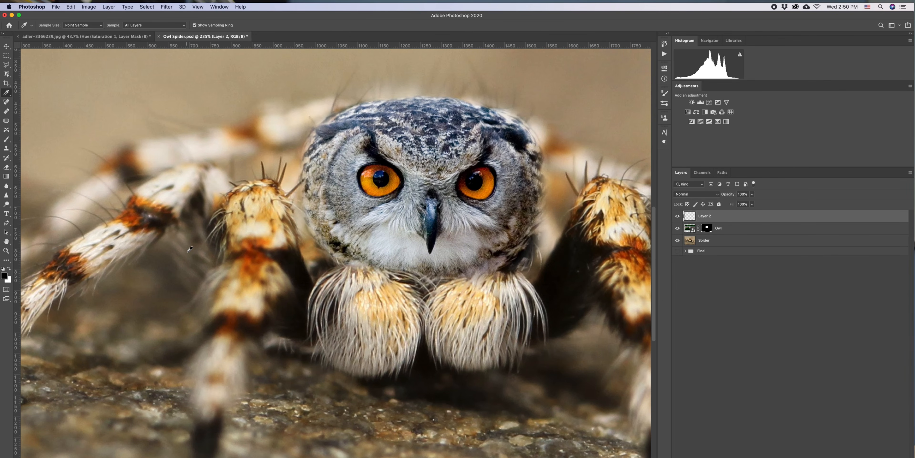
{"action": "left_click_drag", "start_coordinate": [132, 215], "coordinate": [131, 217]}
{"action": "key", "text": "super+0"}
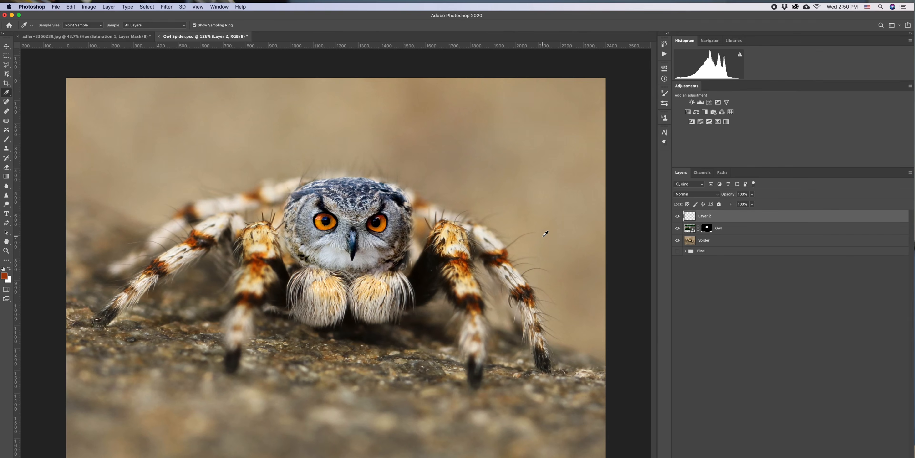
- Paint a reddish-brown patch over the owl's head on Layer 2, set it to Soft Light and opacity 77%
{"action": "key", "text": "b"}
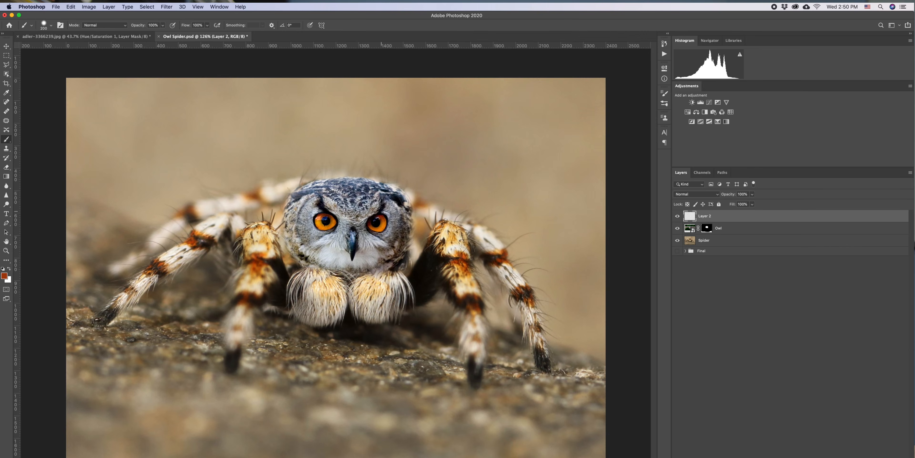
{"action": "mouse_move", "coordinate": [379, 203]}
{"action": "left_mouse_down"}
{"action": "mouse_move", "coordinate": [332, 203]}
{"action": "mouse_move", "coordinate": [308, 218]}
{"action": "mouse_move", "coordinate": [310, 236]}
{"action": "mouse_move", "coordinate": [328, 253]}
{"action": "mouse_move", "coordinate": [345, 252]}
{"action": "mouse_move", "coordinate": [393, 202]}
{"action": "left_mouse_up"}
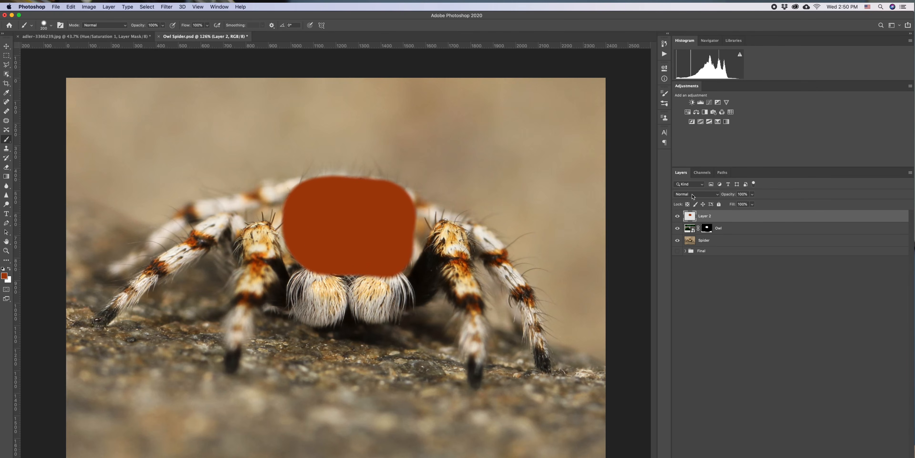
{"action": "left_click", "coordinate": [692, 194]}
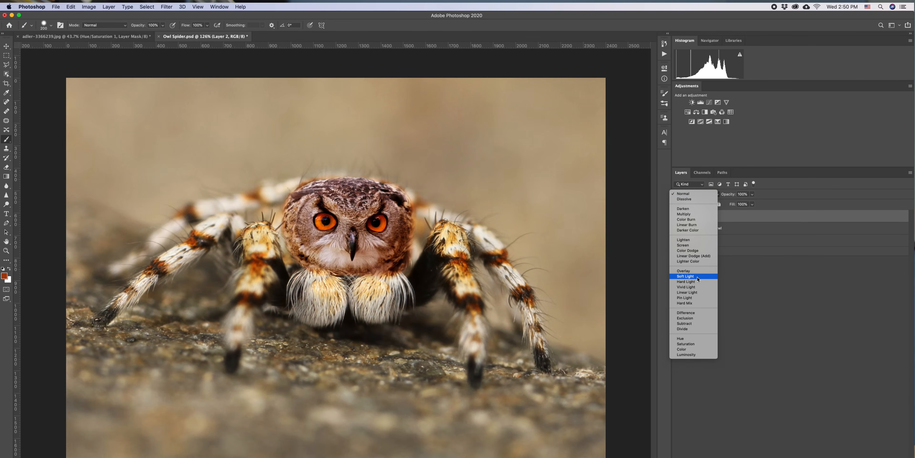
{"action": "left_click", "coordinate": [686, 276]}
{"action": "left_click_drag", "start_coordinate": [734, 198], "coordinate": [725, 197]}
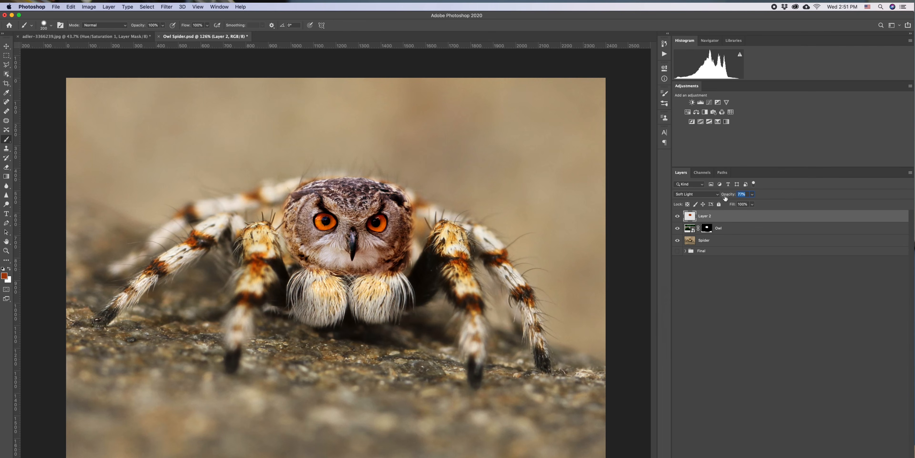
- Add a Levels adjustment clipped to the Owl layer, trying and undoing a midtone change
{"action": "left_click", "coordinate": [756, 228]}
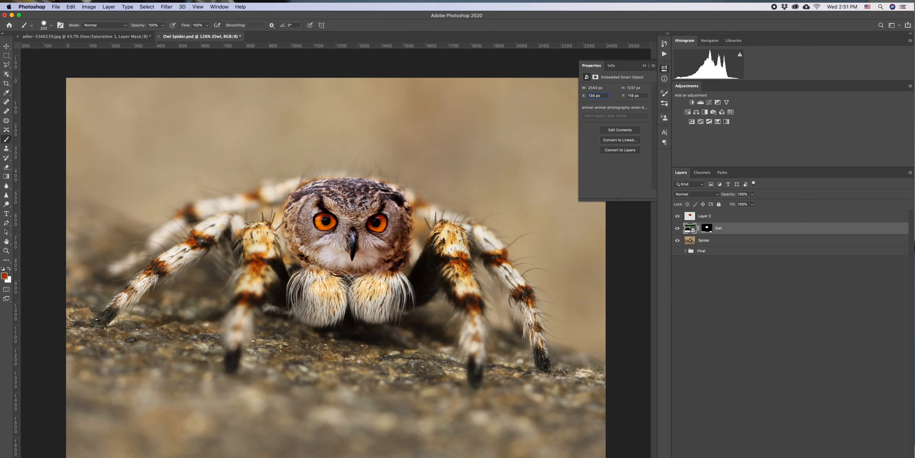
{"action": "left_click", "coordinate": [876, 457]}
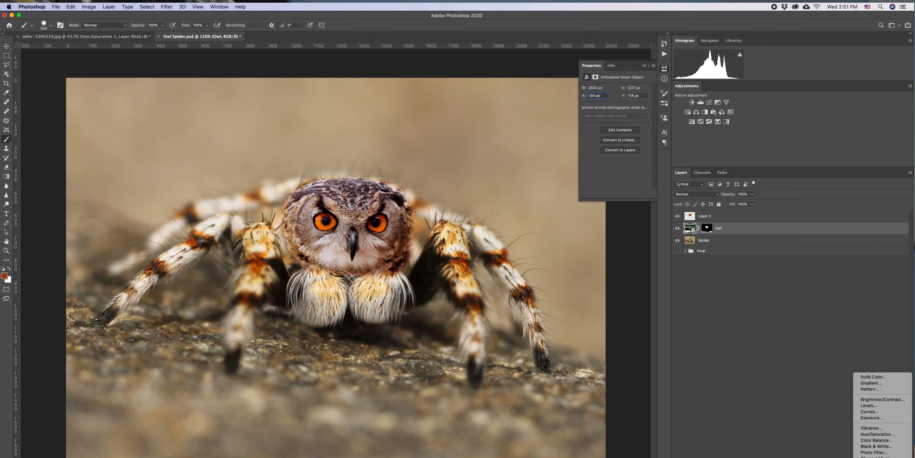
{"action": "left_click", "coordinate": [881, 408]}
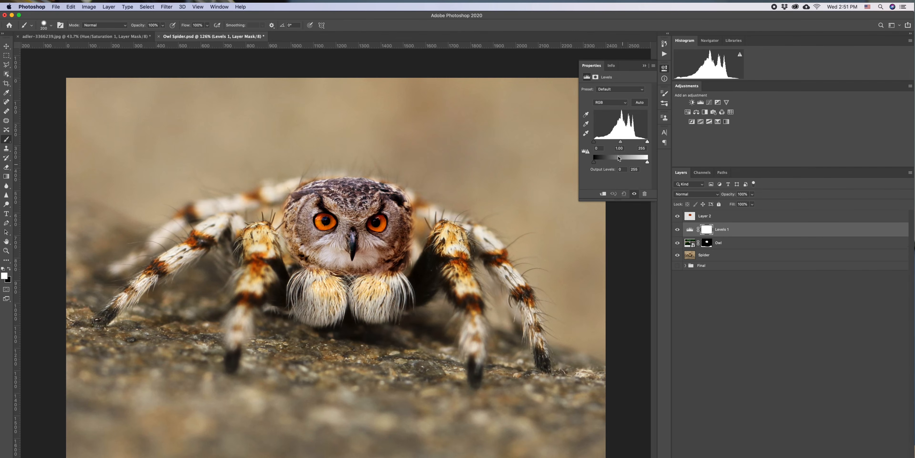
{"action": "left_click_drag", "start_coordinate": [620, 141], "coordinate": [623, 141]}
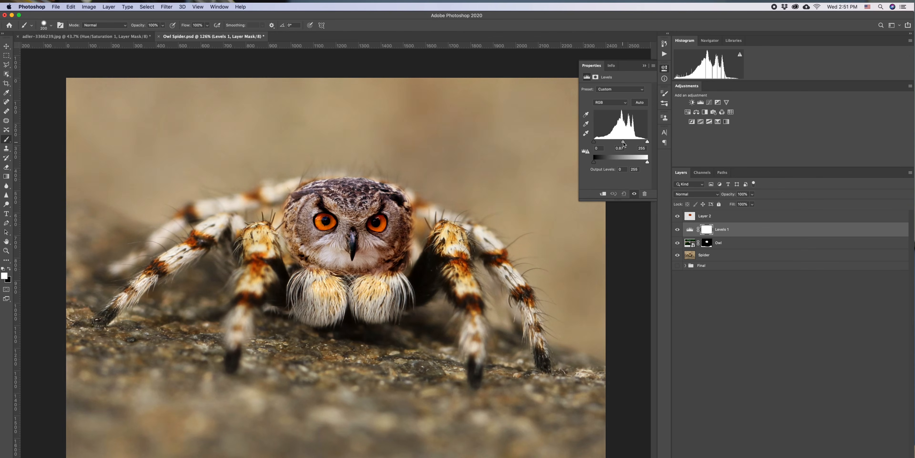
{"action": "key", "text": "super+z"}
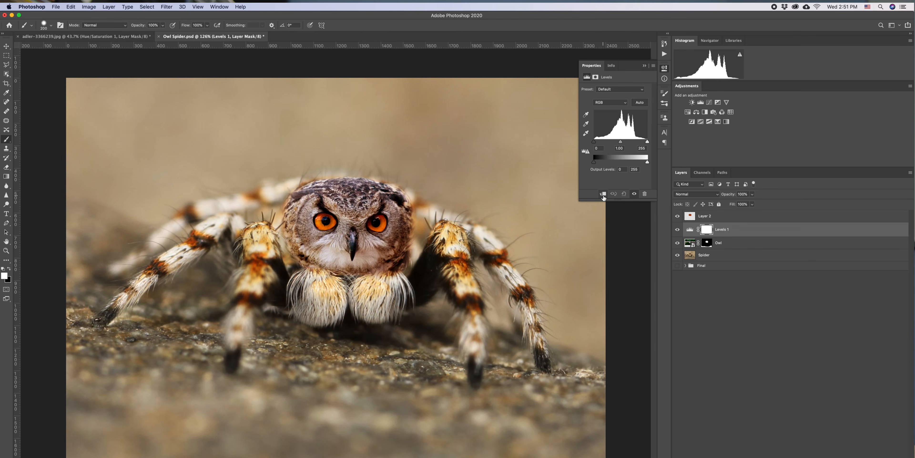
{"action": "left_click", "coordinate": [603, 195]}
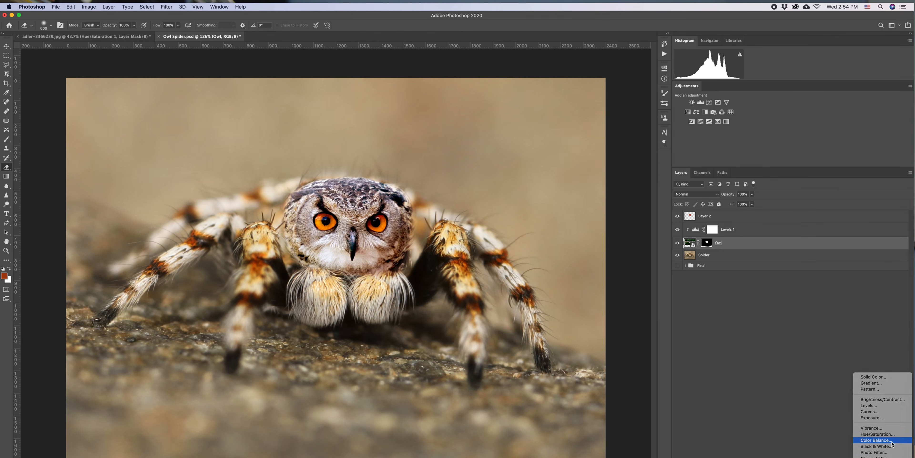
- Add a Color Balance adjustment above the Owl layer and shift its Cyan-Red and Yellow-Blue midtone sliders
{"action": "left_click", "coordinate": [876, 440]}
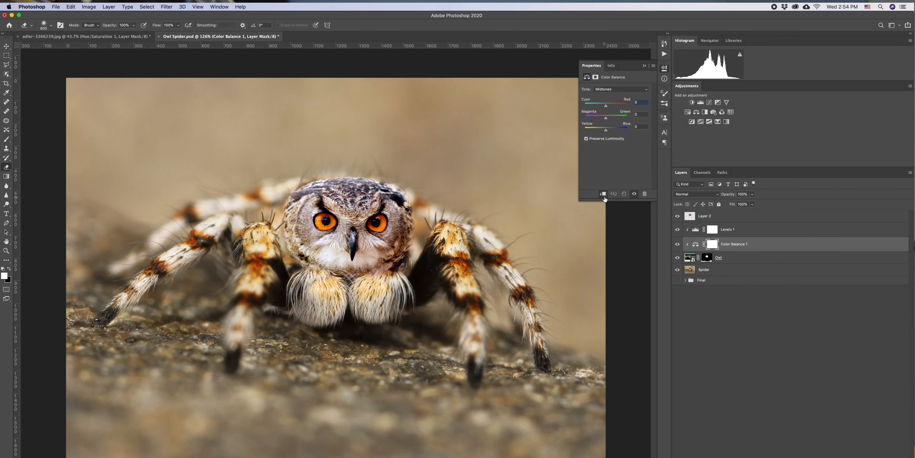
{"action": "left_click_drag", "start_coordinate": [606, 130], "coordinate": [600, 132]}
{"action": "left_click_drag", "start_coordinate": [608, 103], "coordinate": [607, 106]}
{"action": "left_click", "coordinate": [663, 68]}
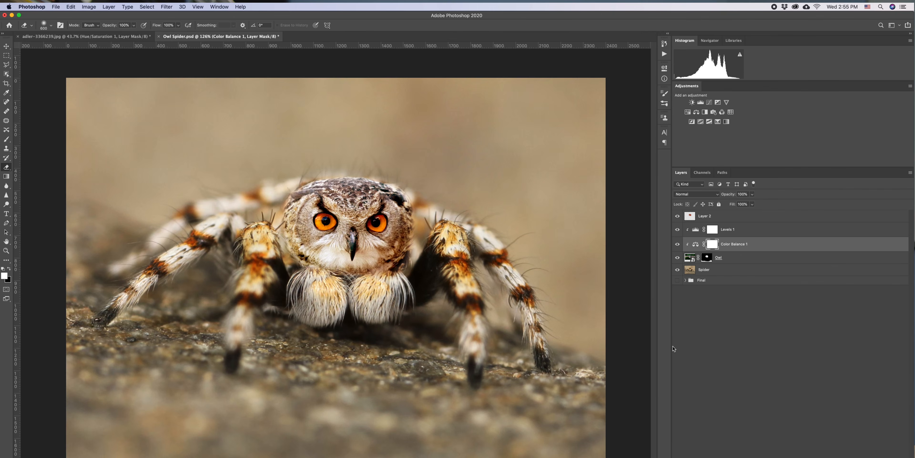